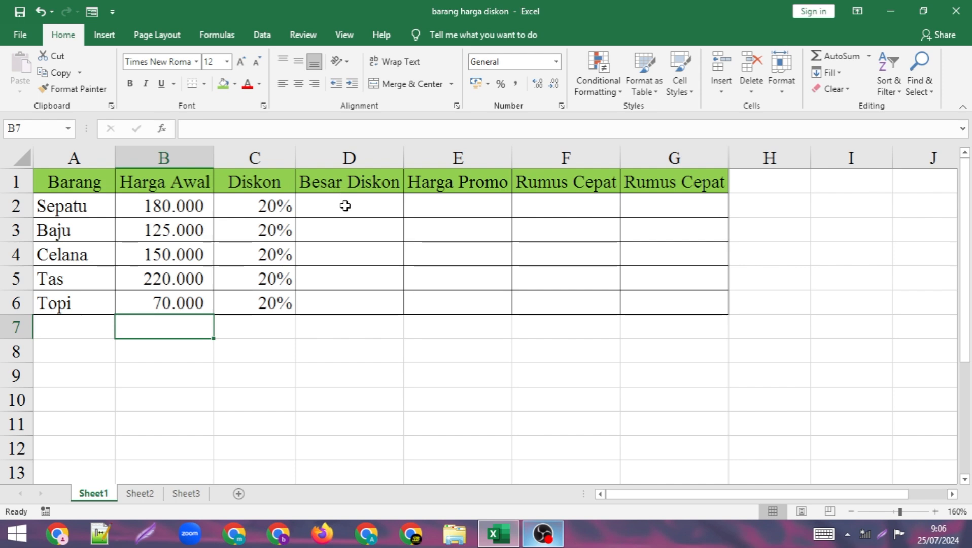
Calculate the discount amount in D2 with =B2*C2 and fill the formula down through D6.
left_click(345, 205)
type("=")
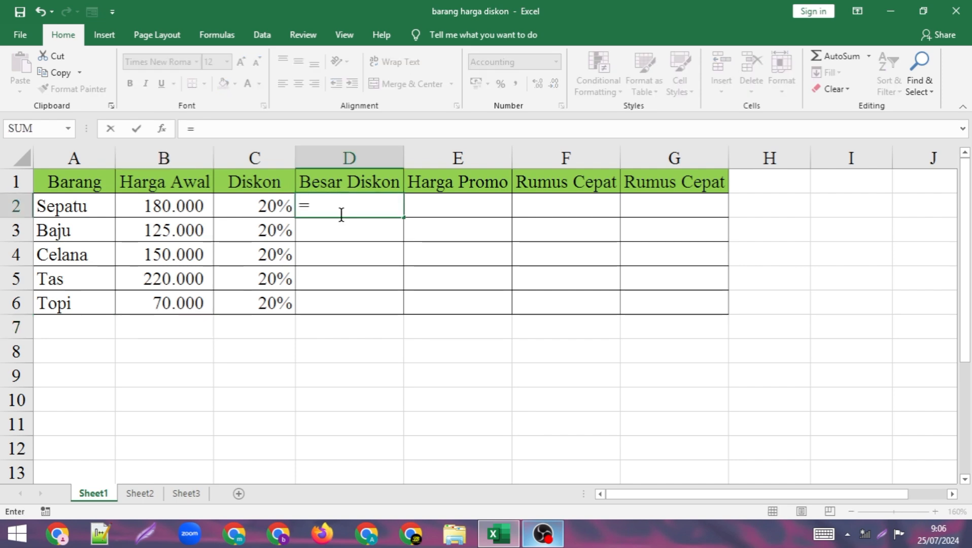
left_click(171, 206)
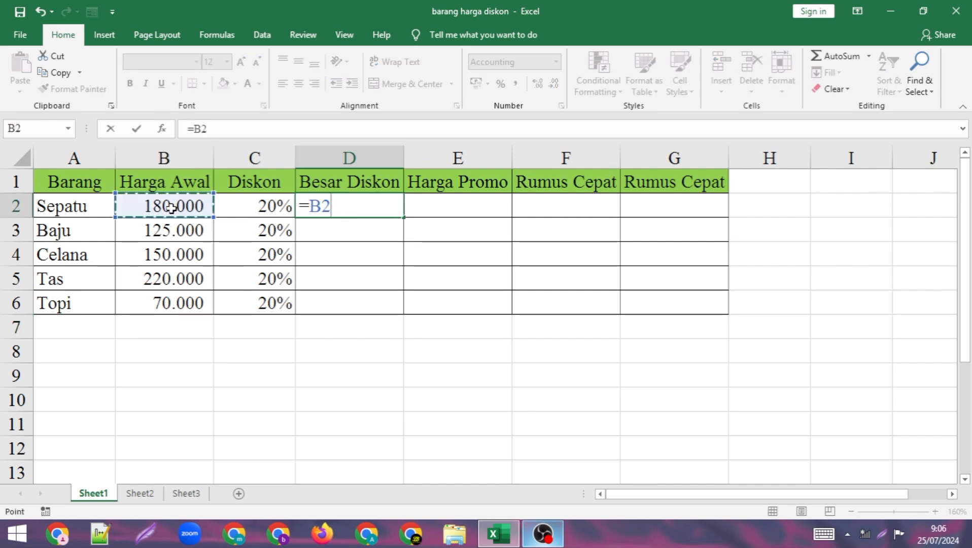
type("*")
left_click(241, 206)
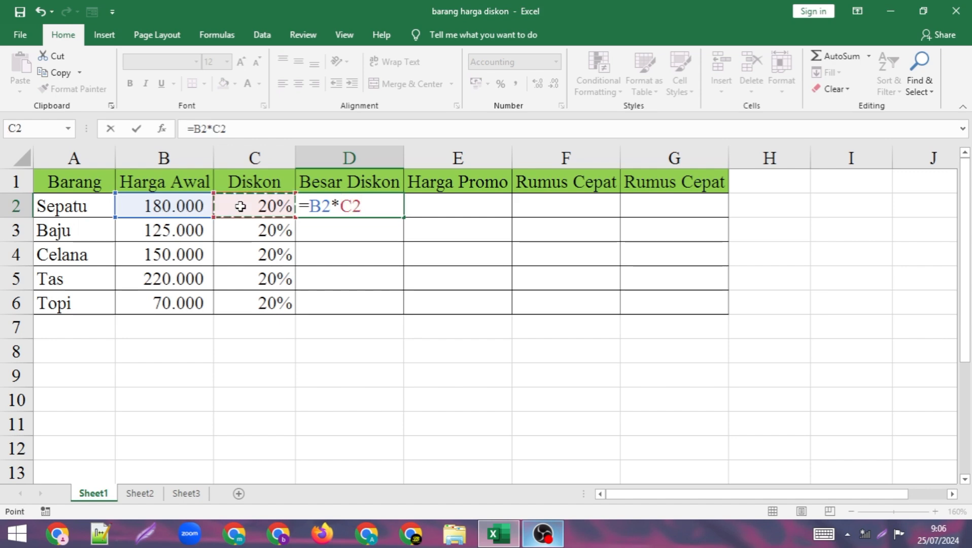
key("Return")
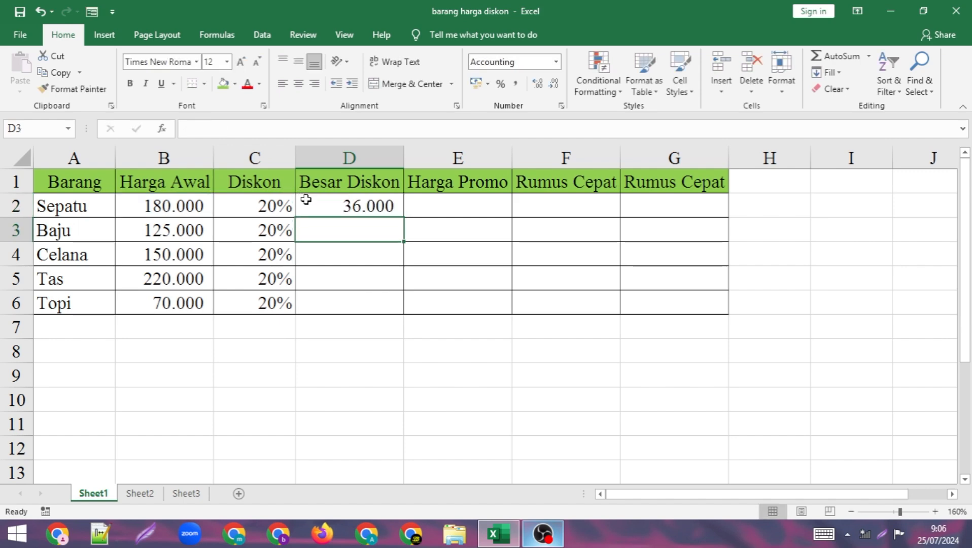
left_click(343, 205)
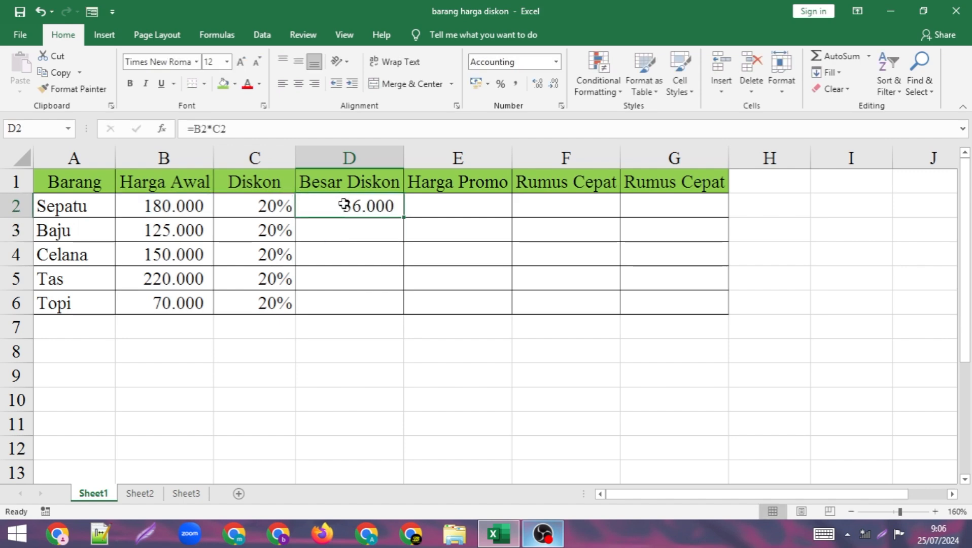
double_click(402, 216)
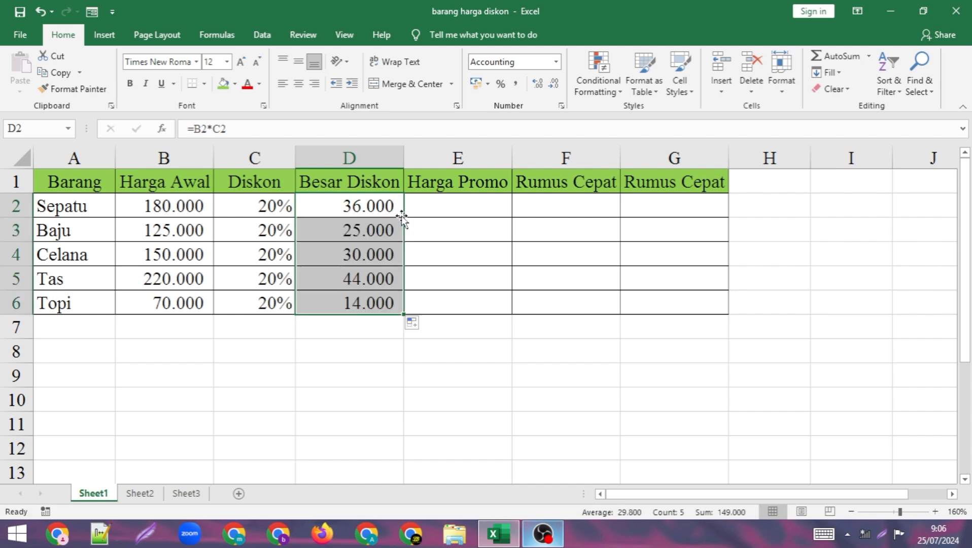
left_click(387, 239)
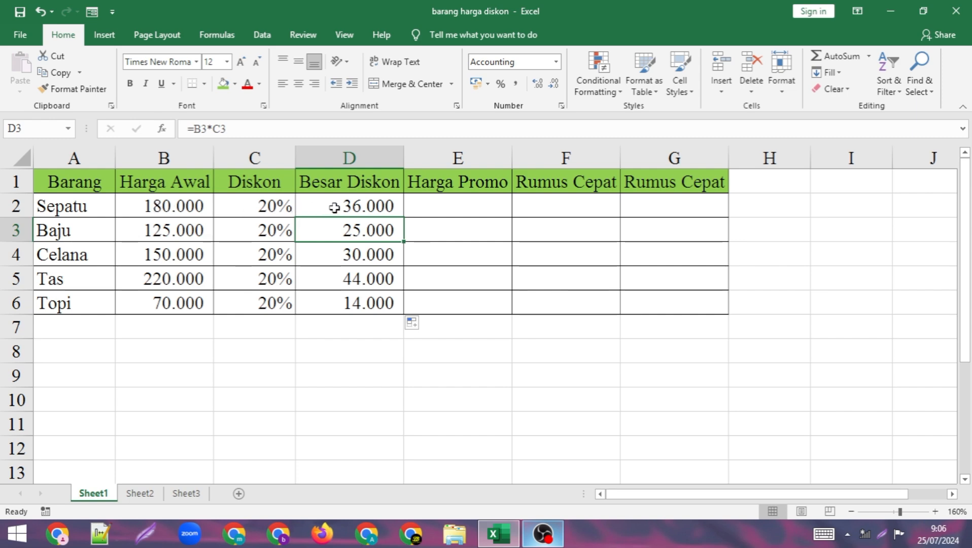
Calculate the promo price in E2 with =B2-D2 and fill the formula down through E6.
left_click(437, 205)
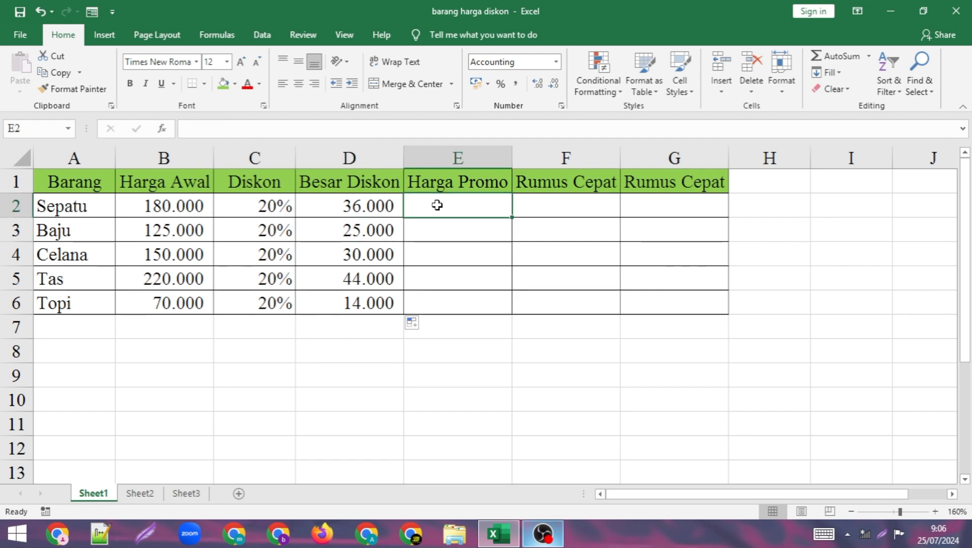
type("=")
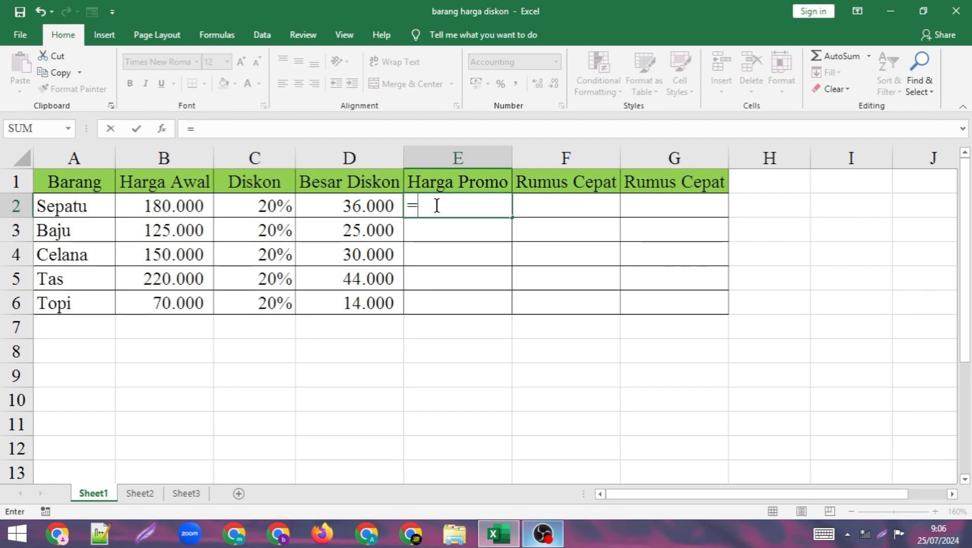
left_click(184, 207)
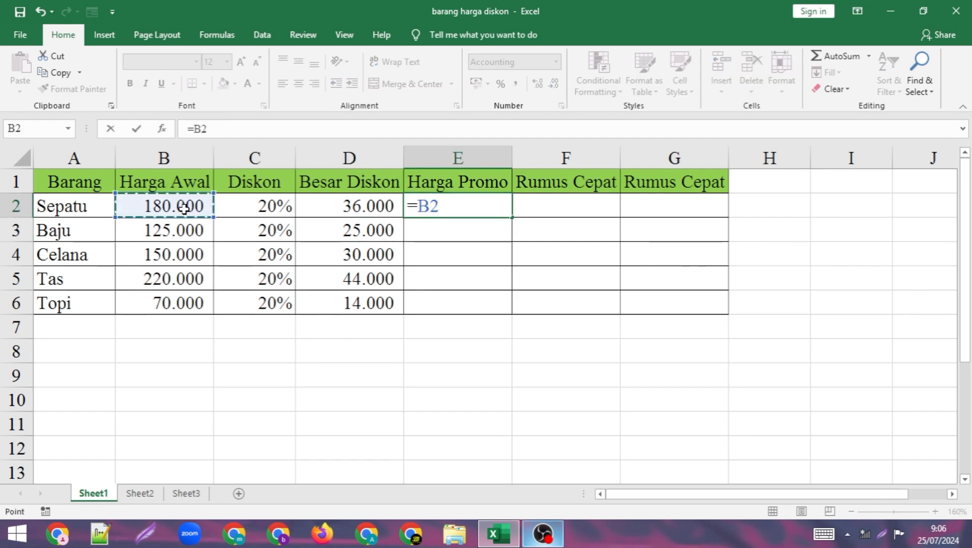
type("-")
left_click(331, 206)
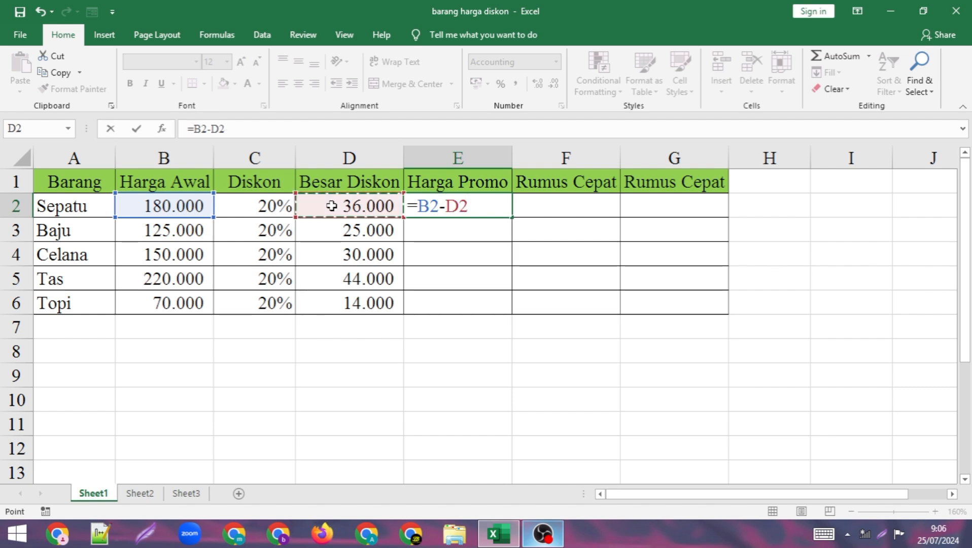
key("Return")
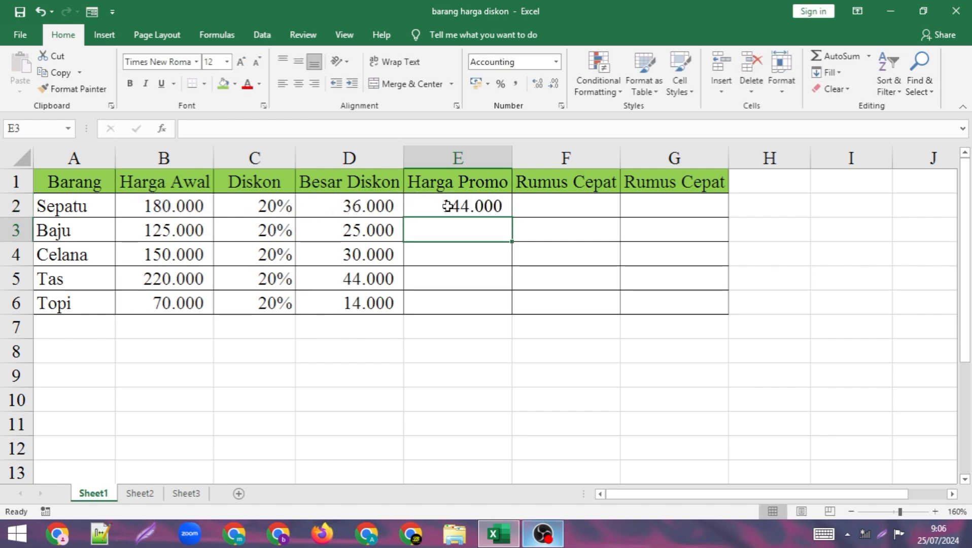
left_click(482, 203)
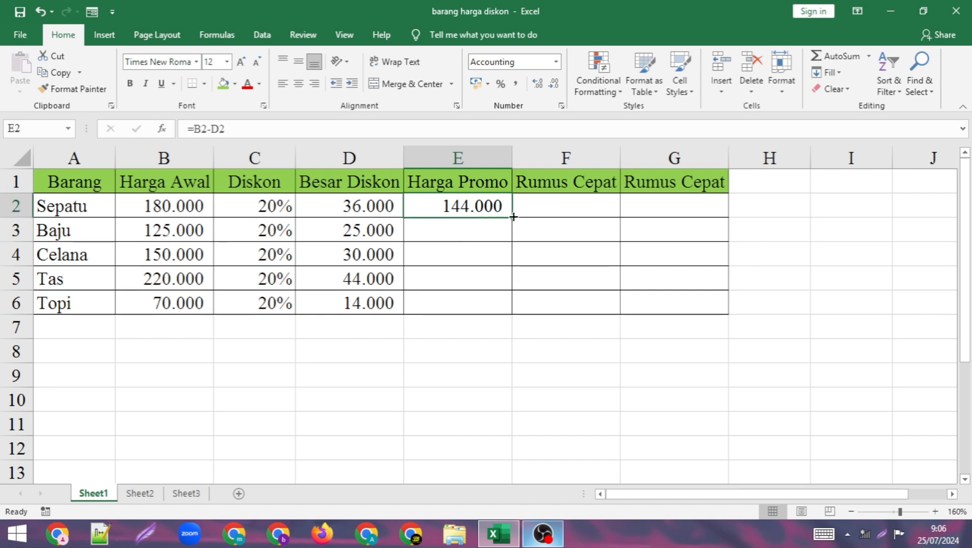
left_click_drag(512, 218, 516, 314)
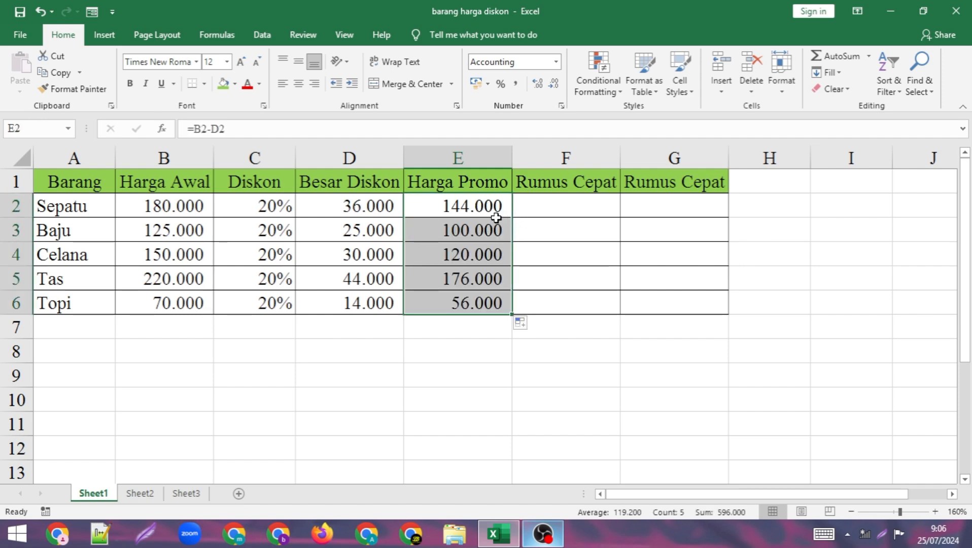
left_click(446, 232)
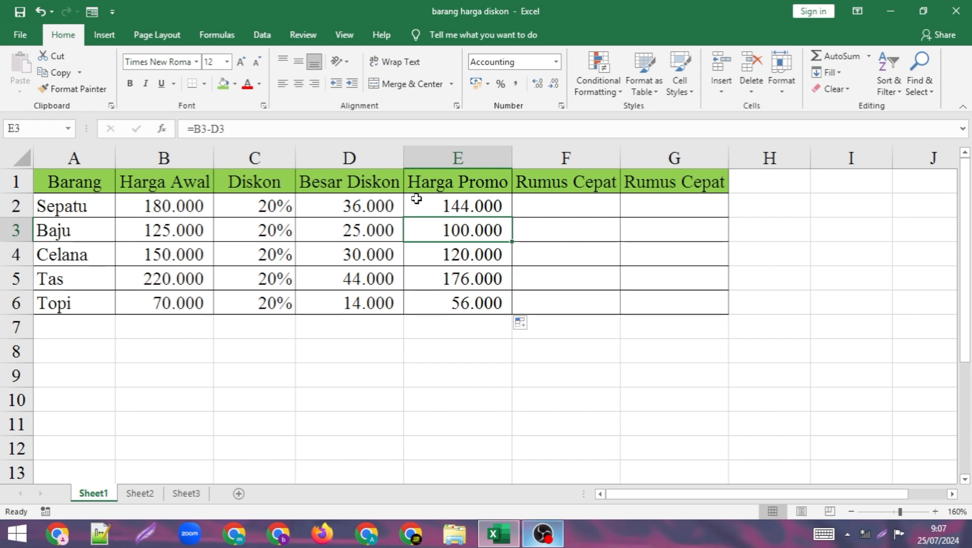
Enter the quick promo-price formula =B2*(1-C2) in F2 and copy it down through F6.
left_click(562, 207)
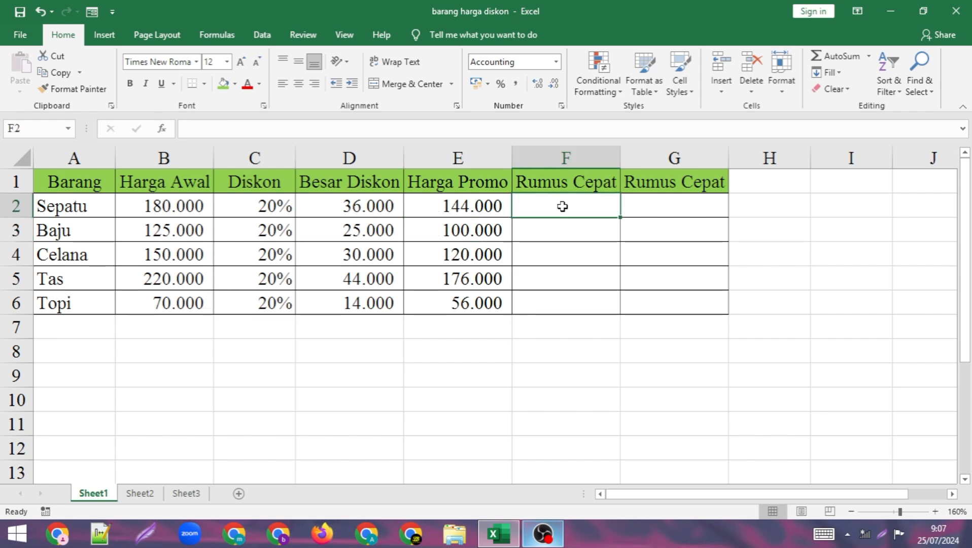
type("=")
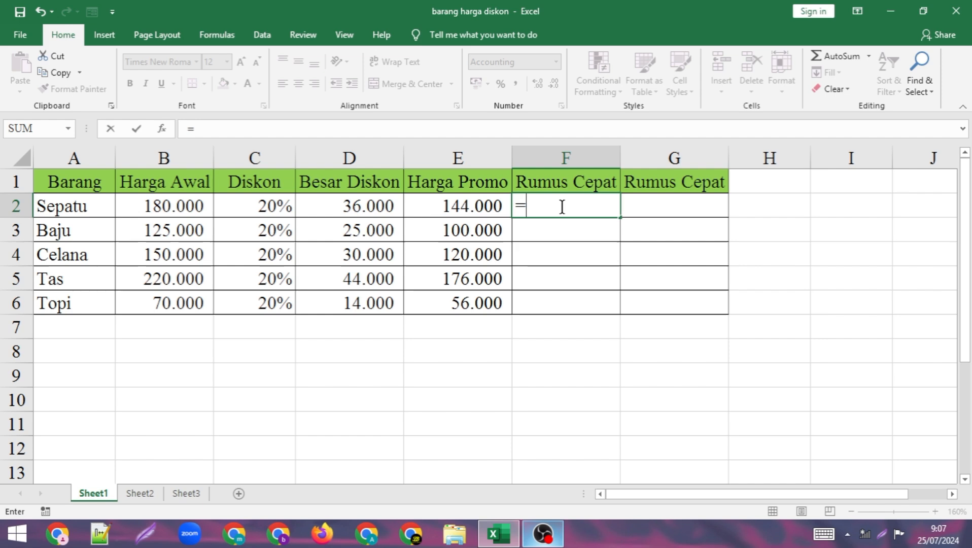
left_click(145, 206)
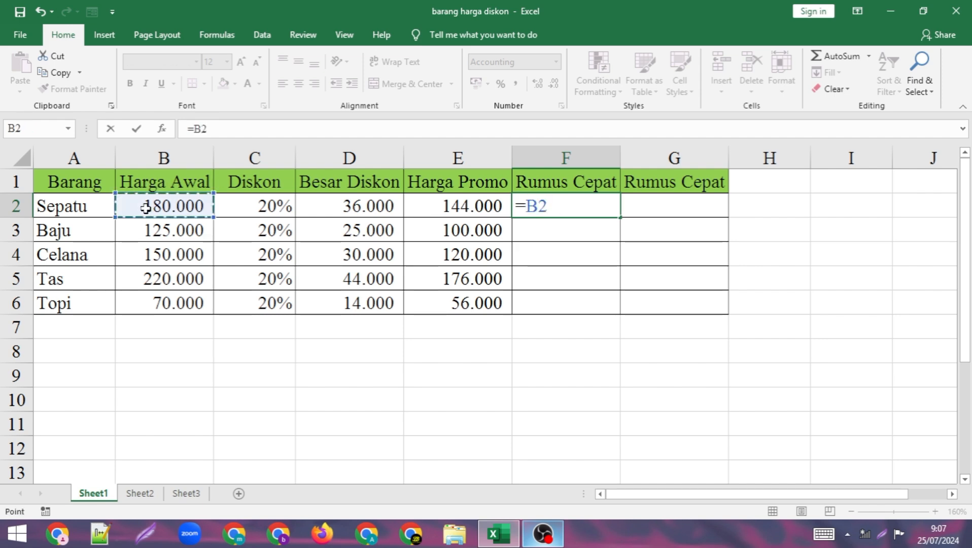
type("*")
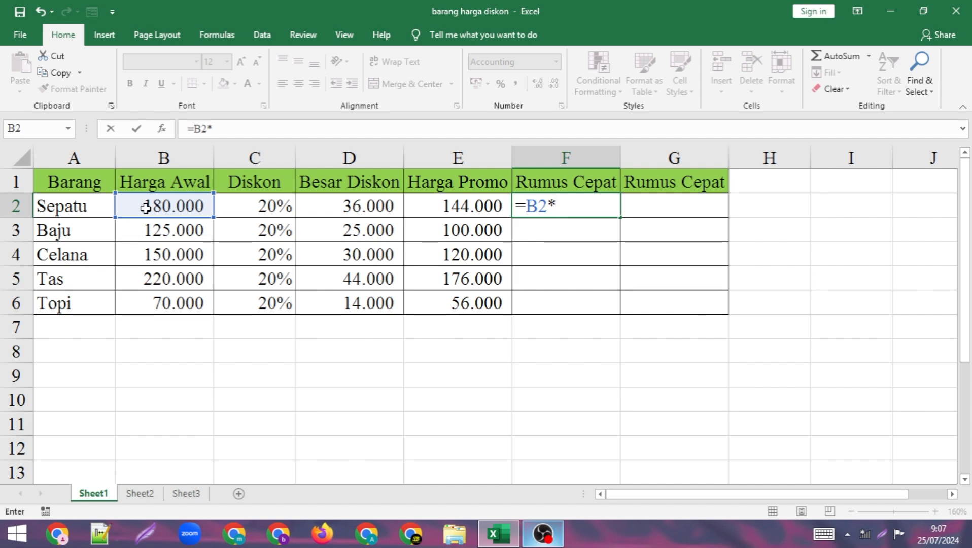
type("(1-")
left_click(264, 208)
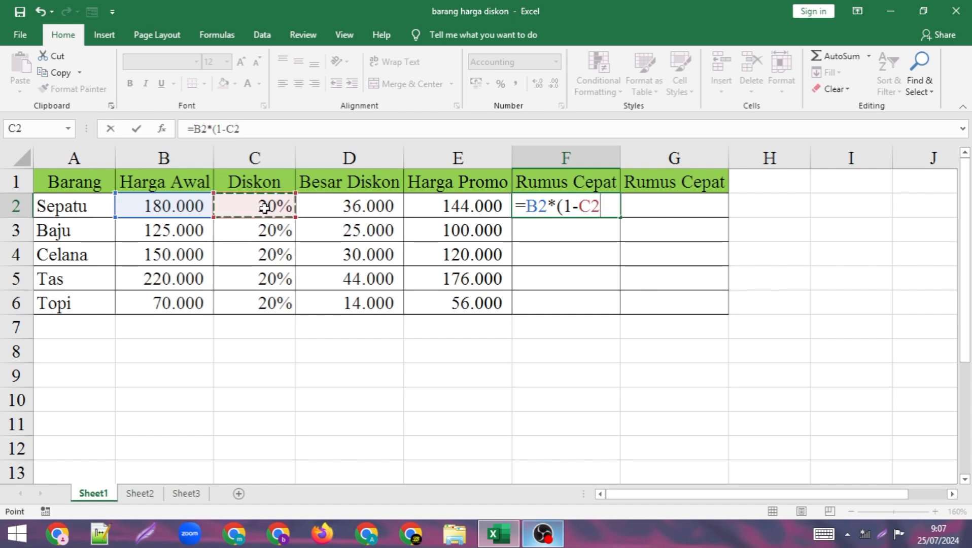
type(")")
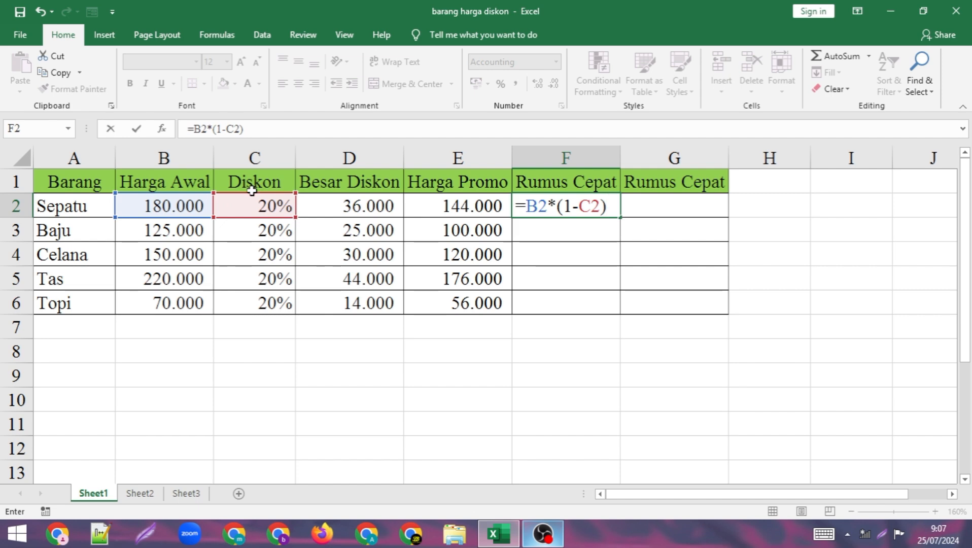
key("Return")
left_click(546, 201)
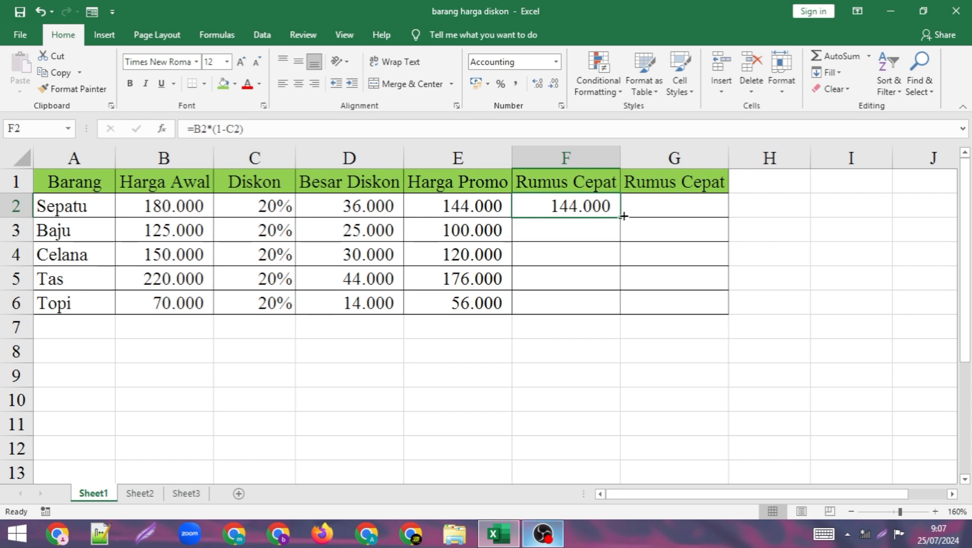
left_click_drag(619, 217, 622, 306)
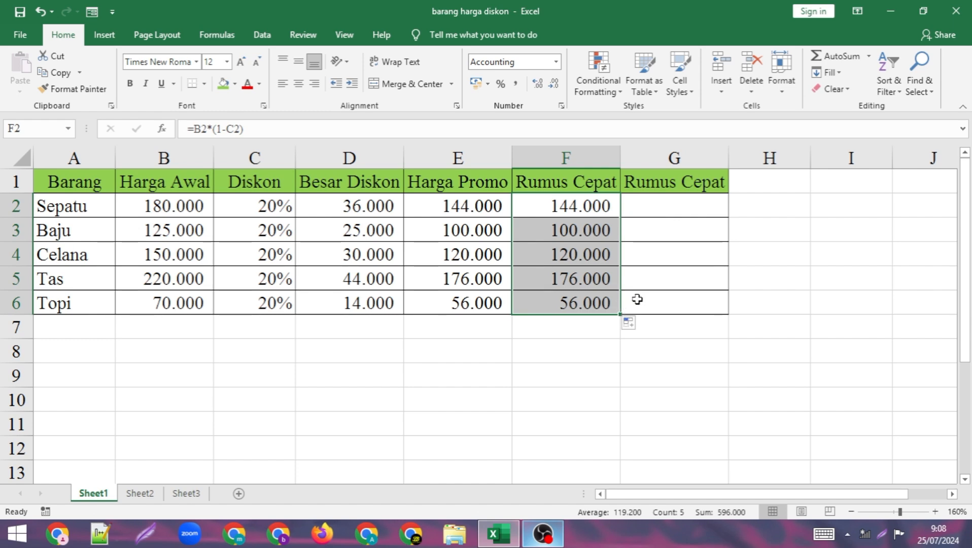
Enter the alternative quick promo-price formula =B2-(B2*C2) in G2 for Sepatu.
left_click(658, 212)
type("=")
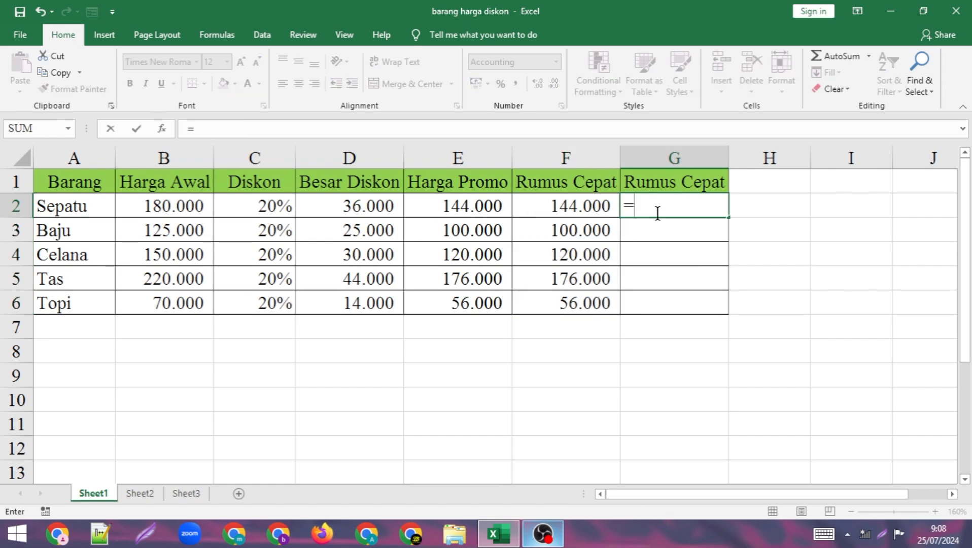
left_click(154, 205)
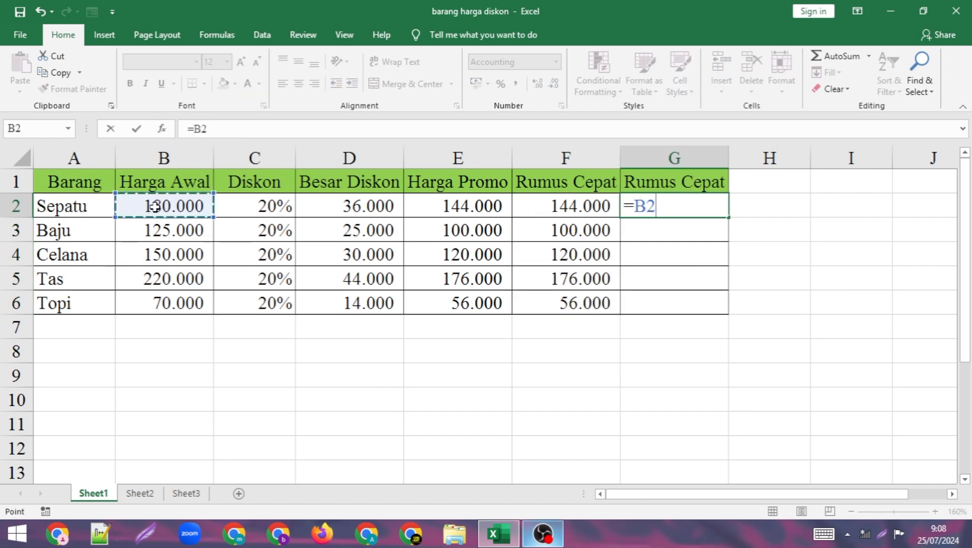
type("-")
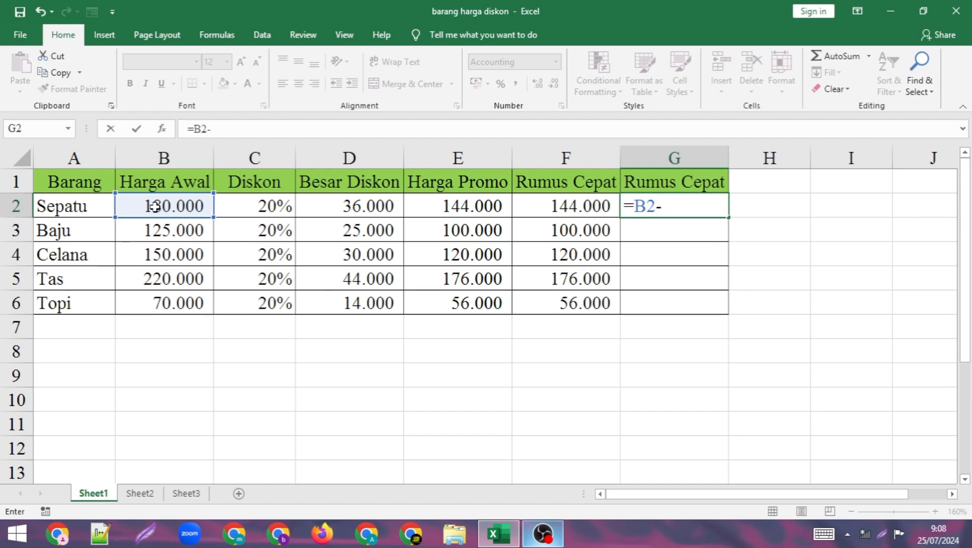
type("(")
left_click(155, 205)
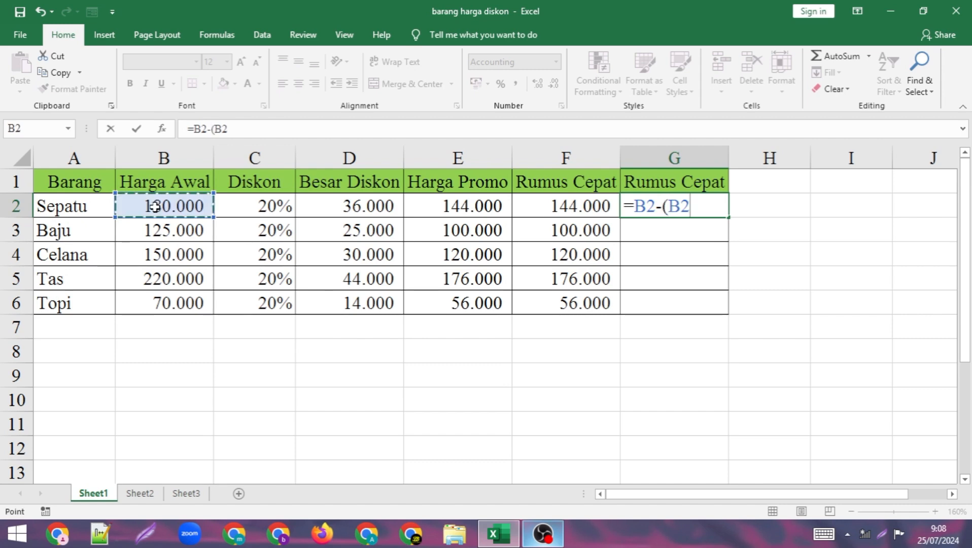
type("*")
left_click(252, 213)
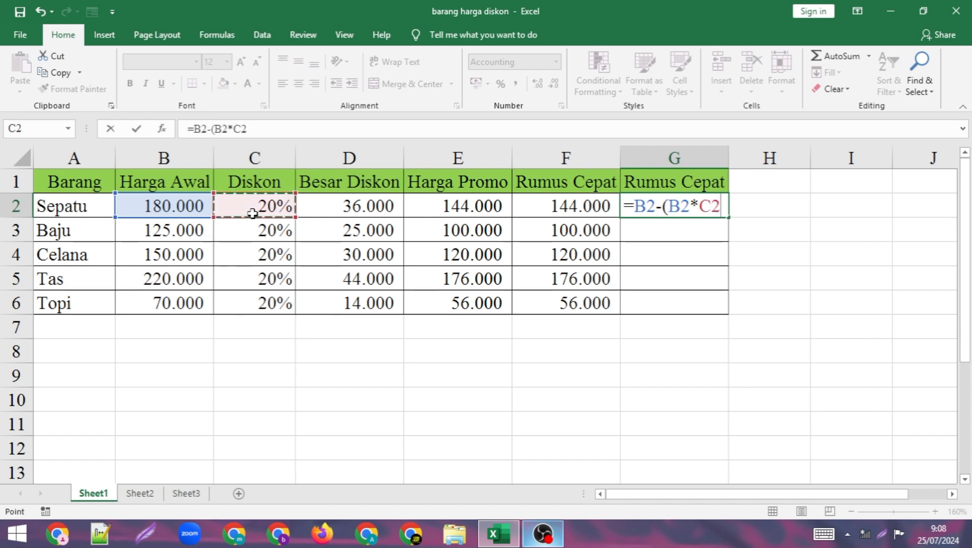
type(")")
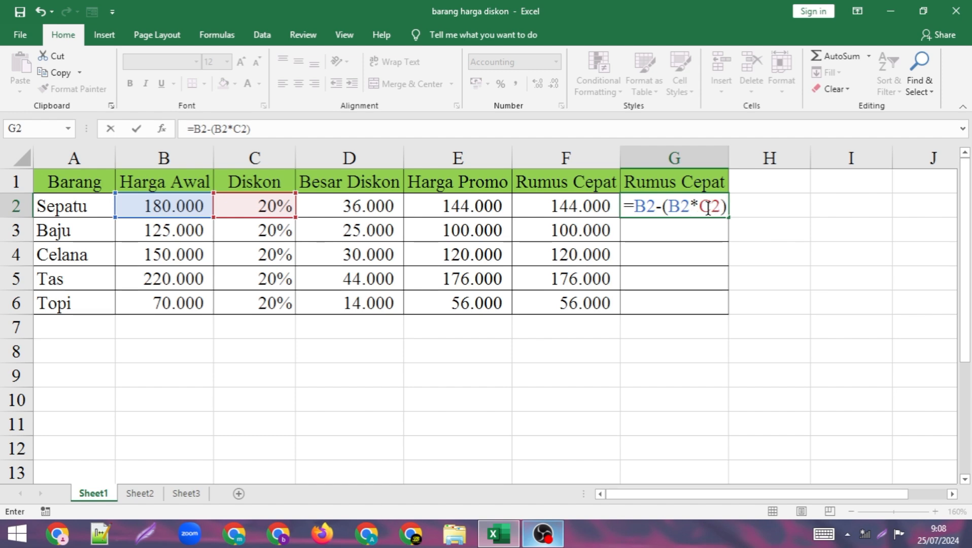
left_click(724, 208)
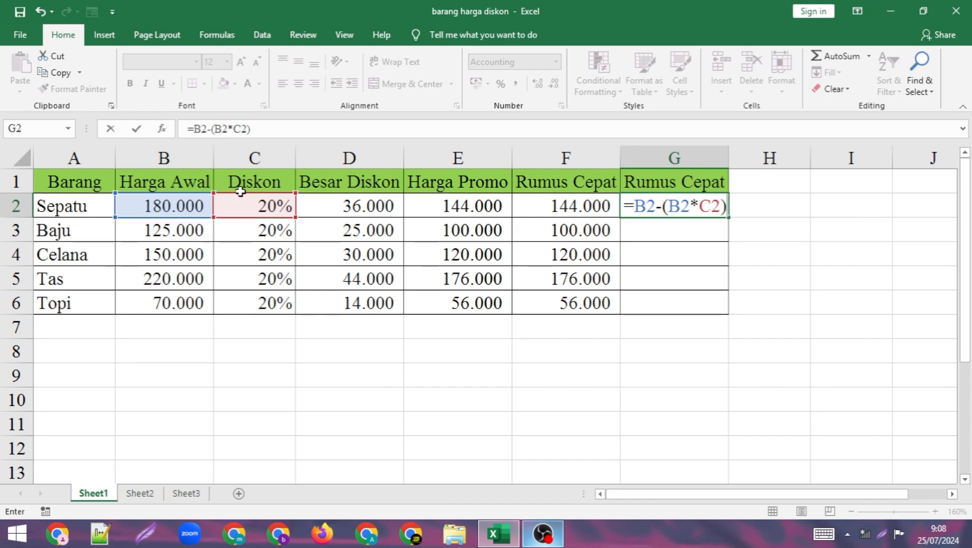
key("Return")
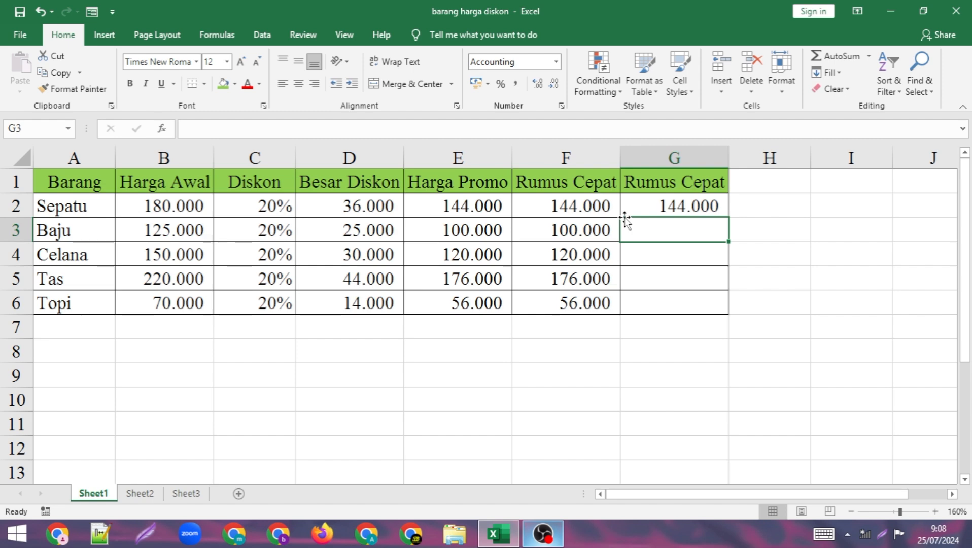
Fill the G2 formula down the second Rumus Cepat column through G6.
left_click(683, 199)
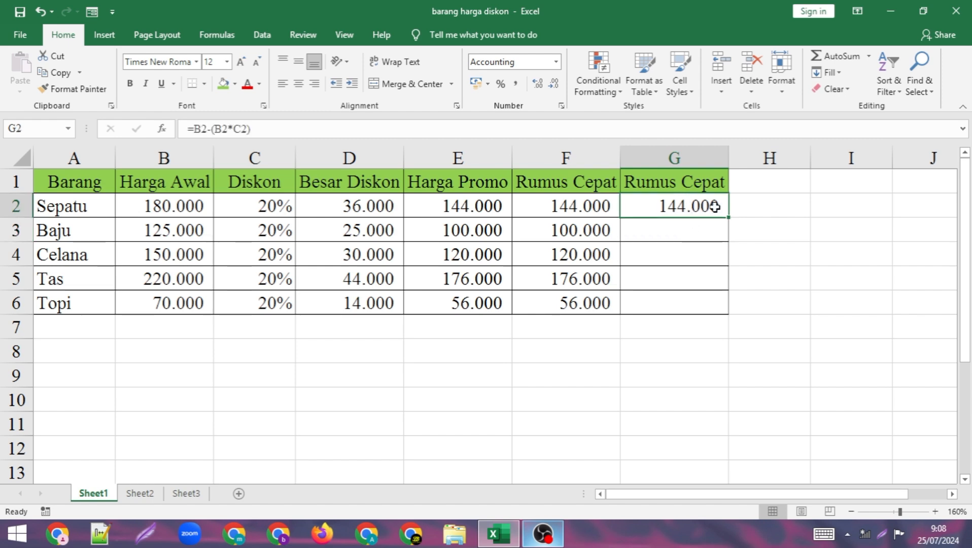
double_click(727, 218)
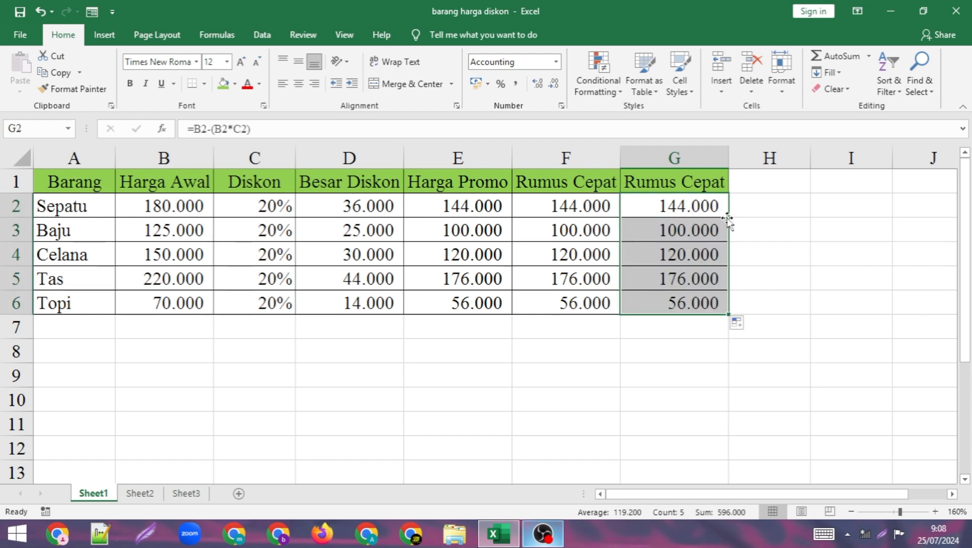
left_click(545, 262)
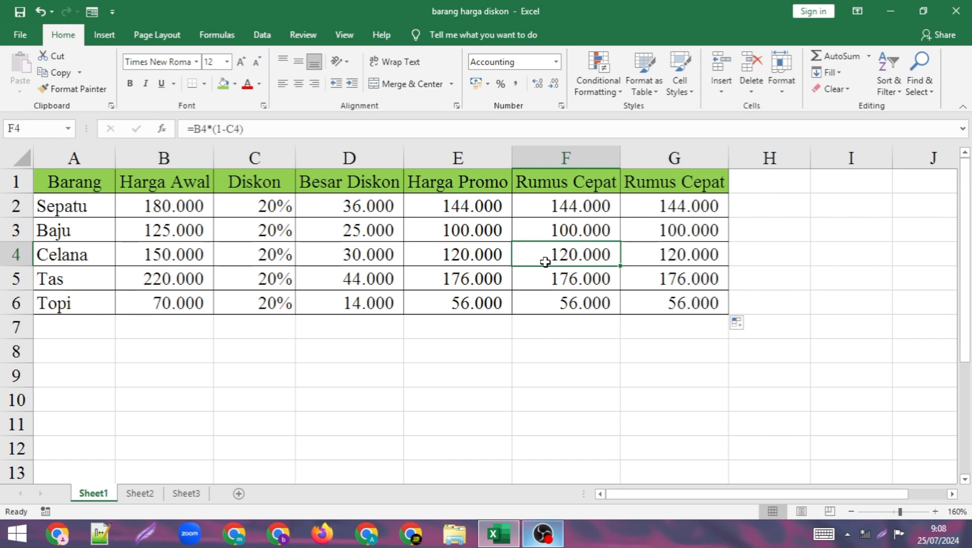
On Sheet2, enter the discount formula =IF(B2>150000;20%;10%) in C2 for Sepatu.
left_click(141, 492)
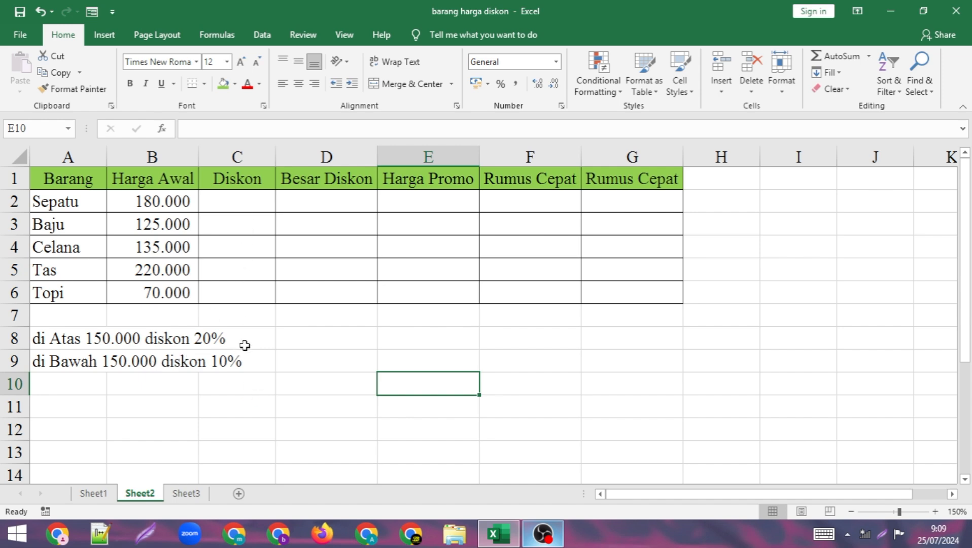
left_click(246, 203)
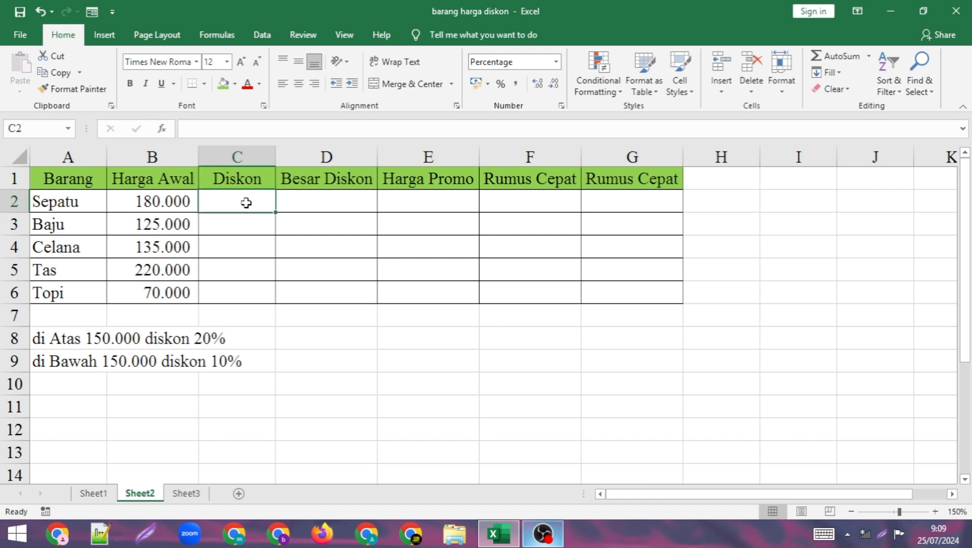
type("=")
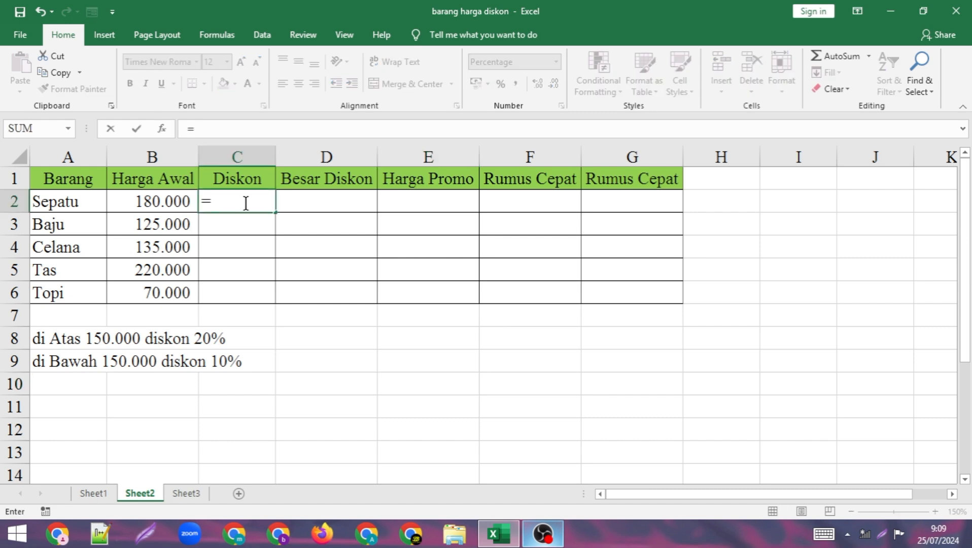
type("if")
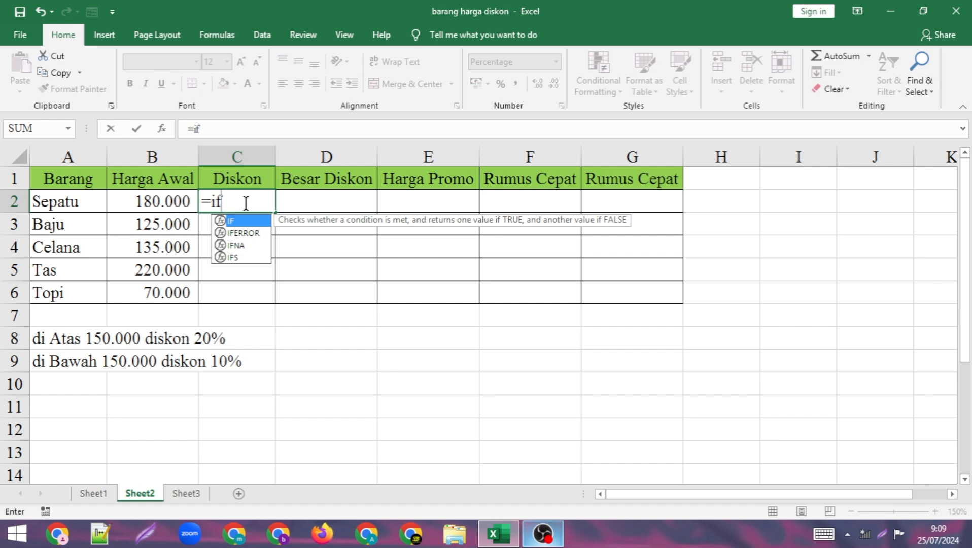
type("(")
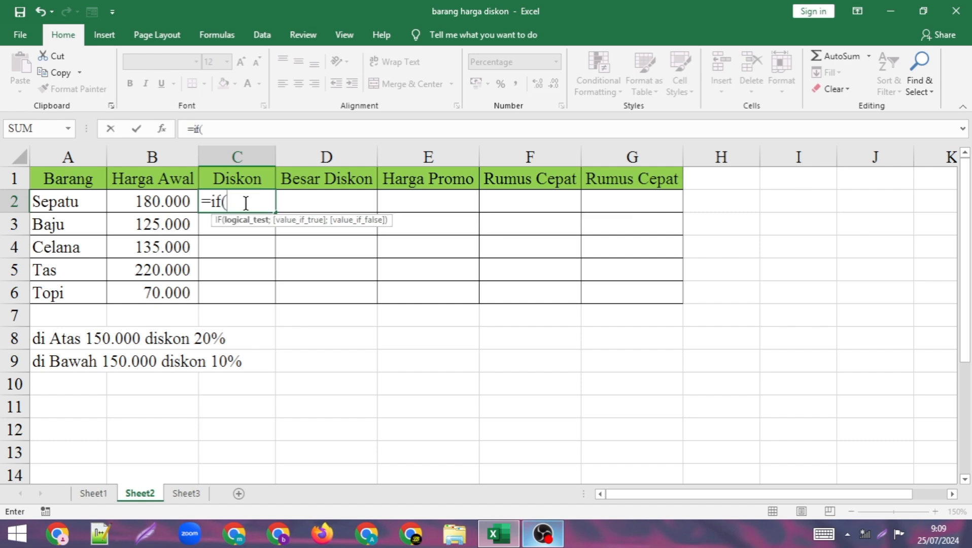
left_click(158, 202)
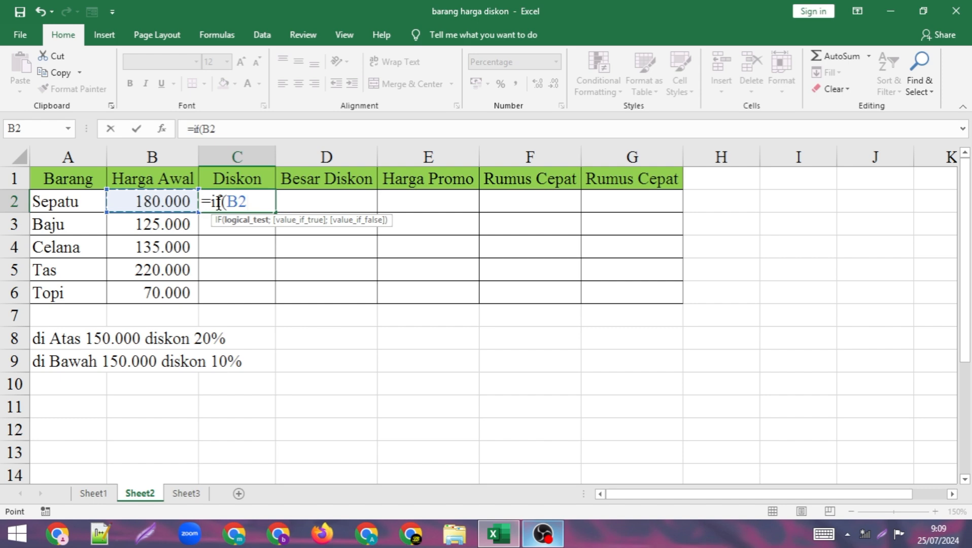
type(">150")
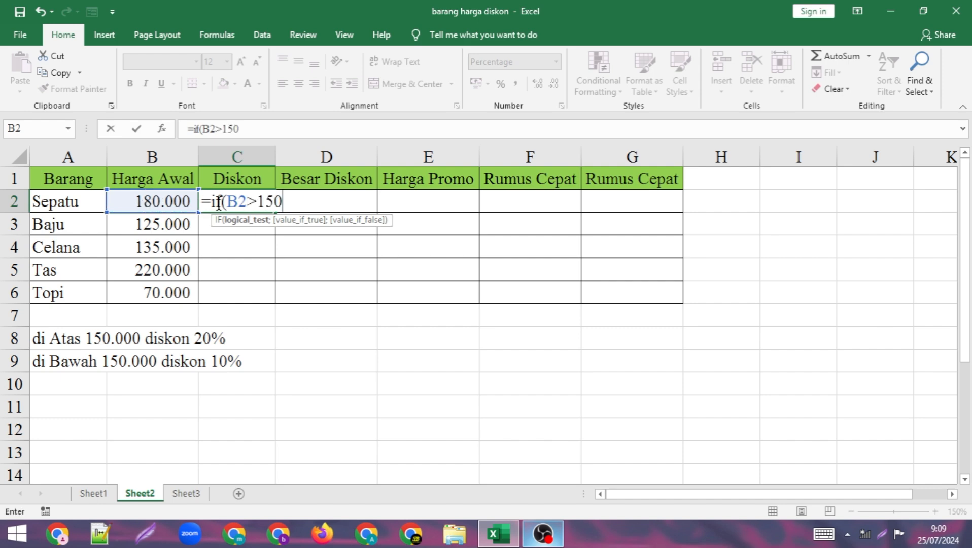
type("000;")
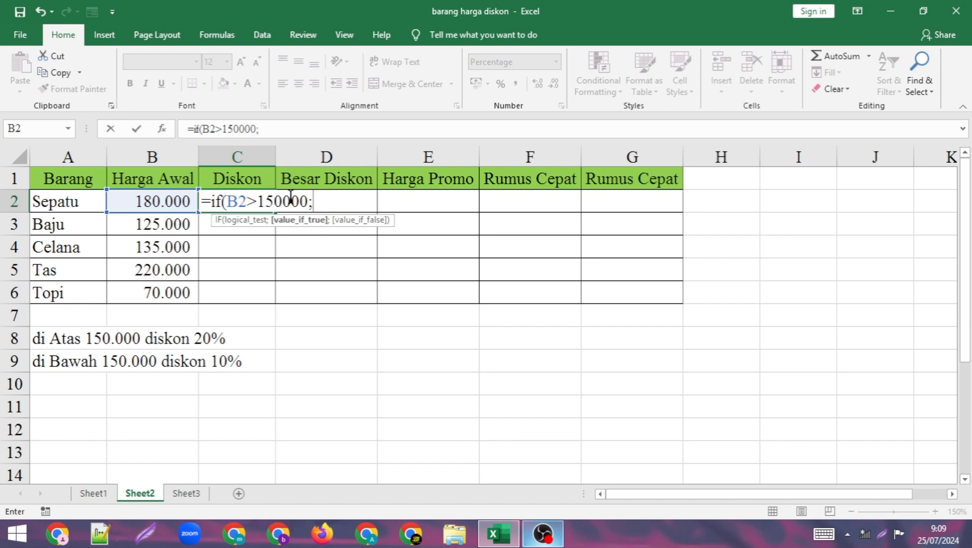
type("20%")
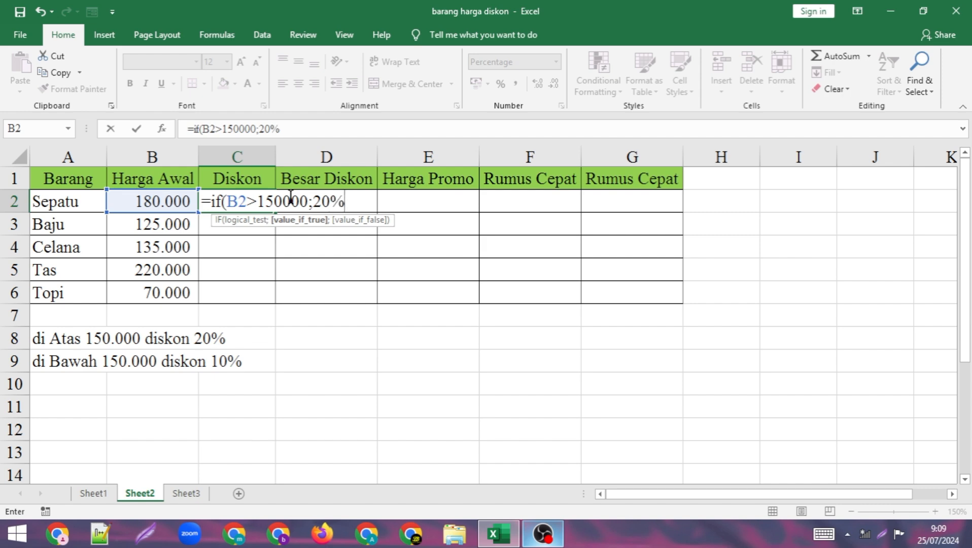
type(";")
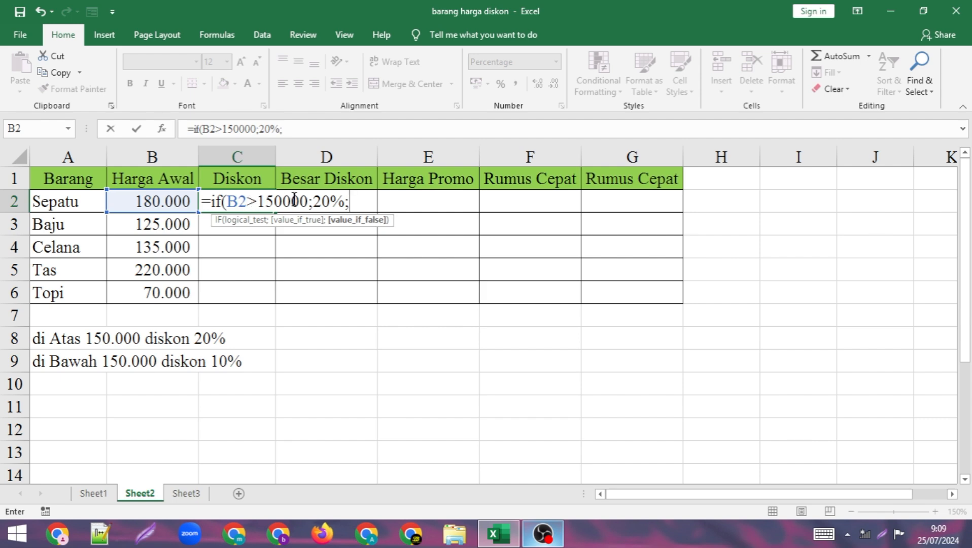
type("10%")
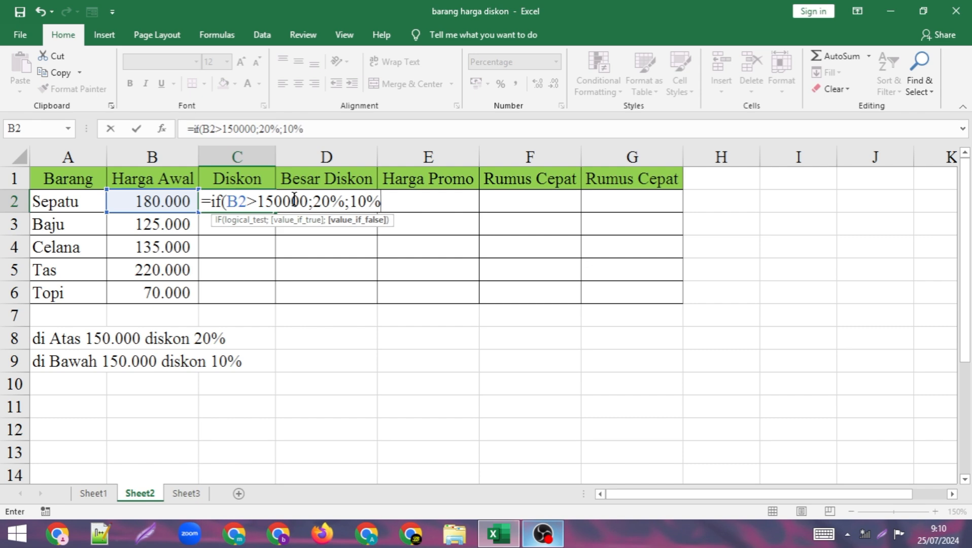
type(")")
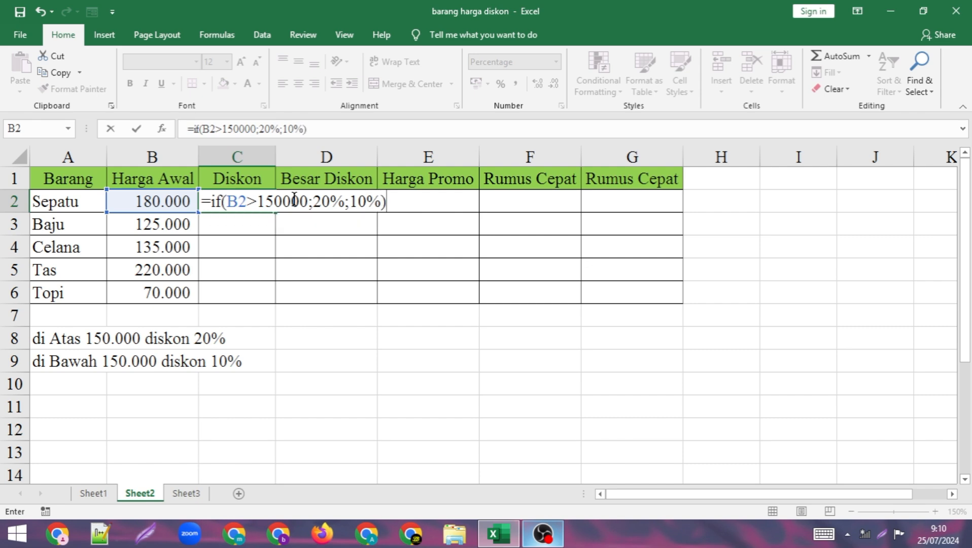
key("Return")
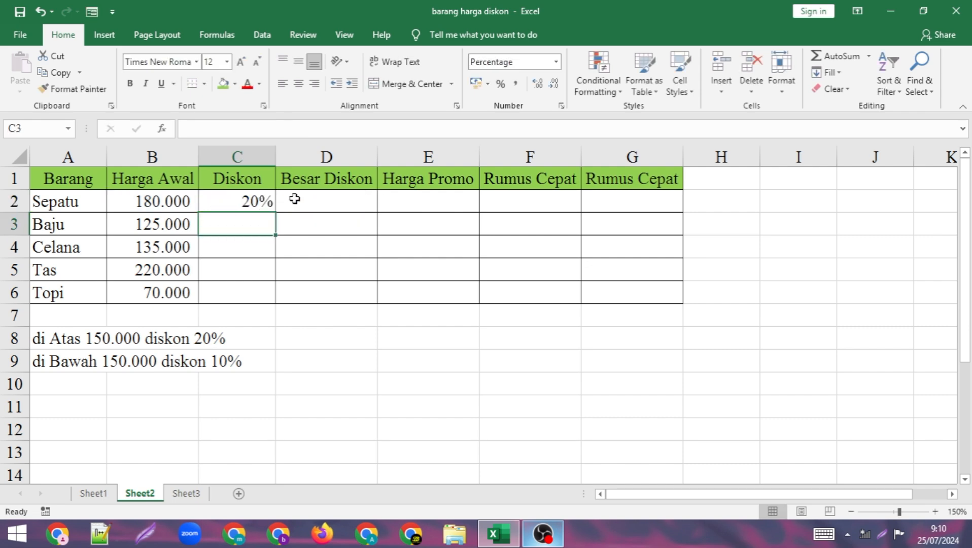
Fill the C2 discount formula down the Diskon column through C6 and check the formula for Tas.
left_click(256, 203)
left_click_drag(274, 213, 271, 302)
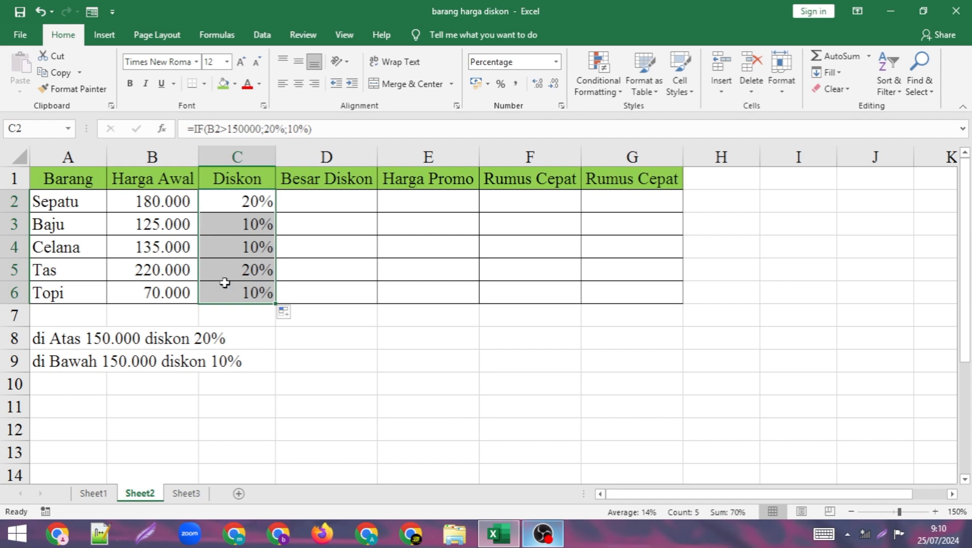
left_click(254, 269)
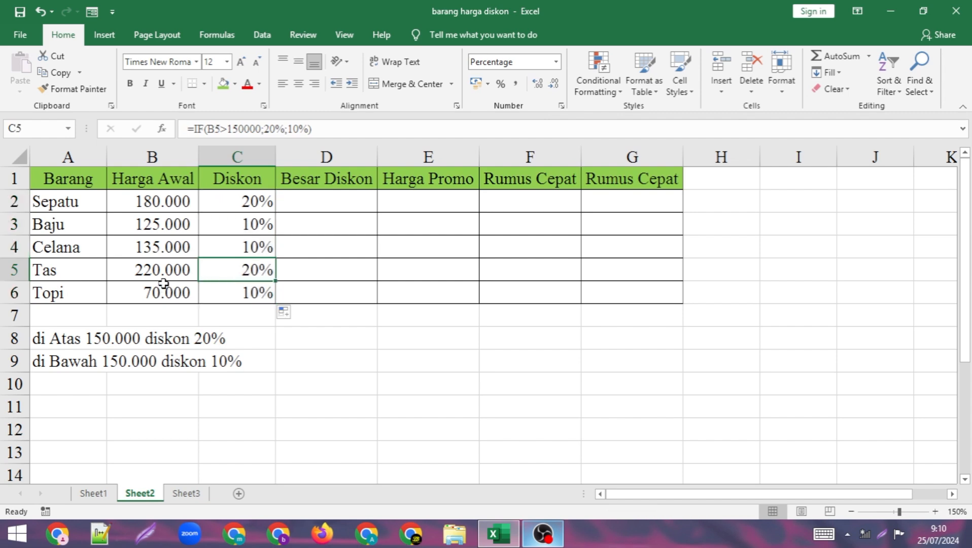
Calculate the discount amount in D2 with =B2*C2 and fill the formula down through D6.
left_click(319, 200)
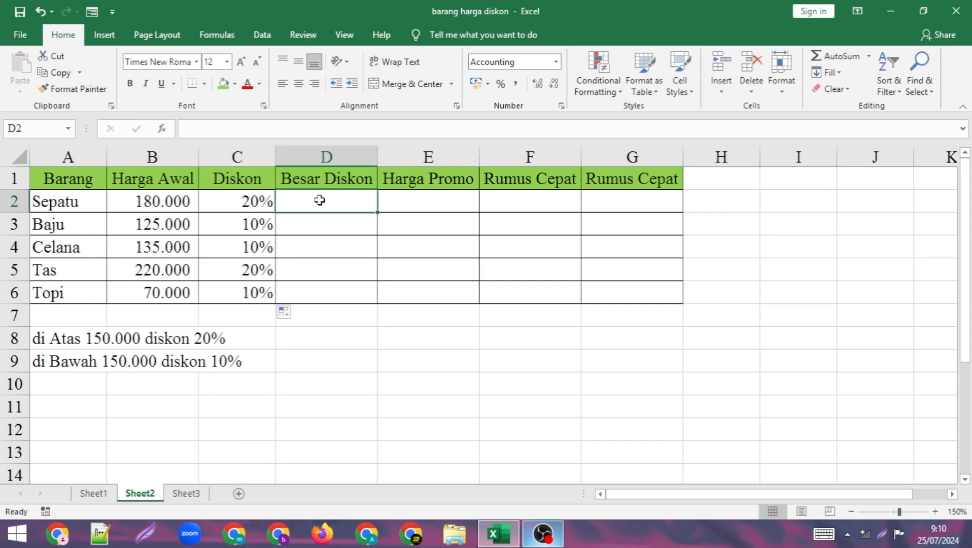
type("=")
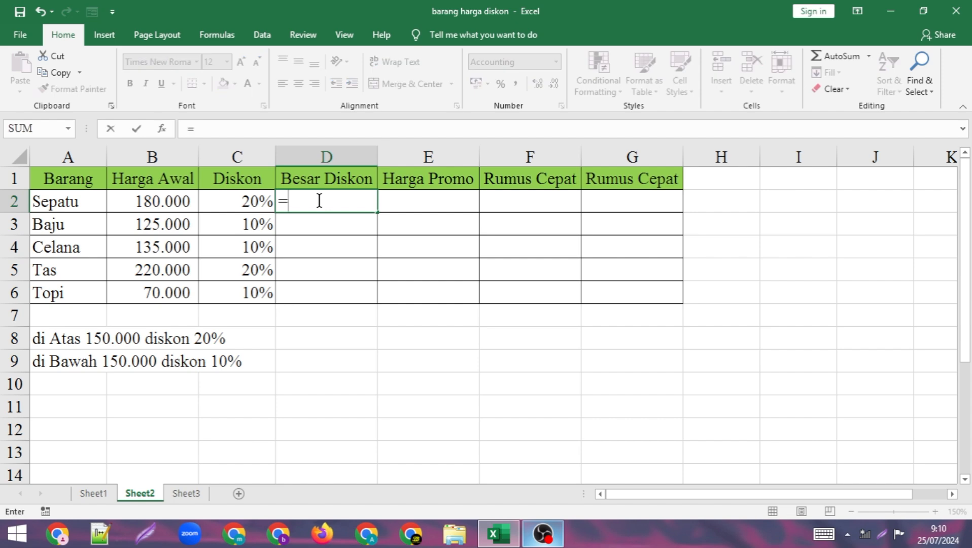
left_click(148, 198)
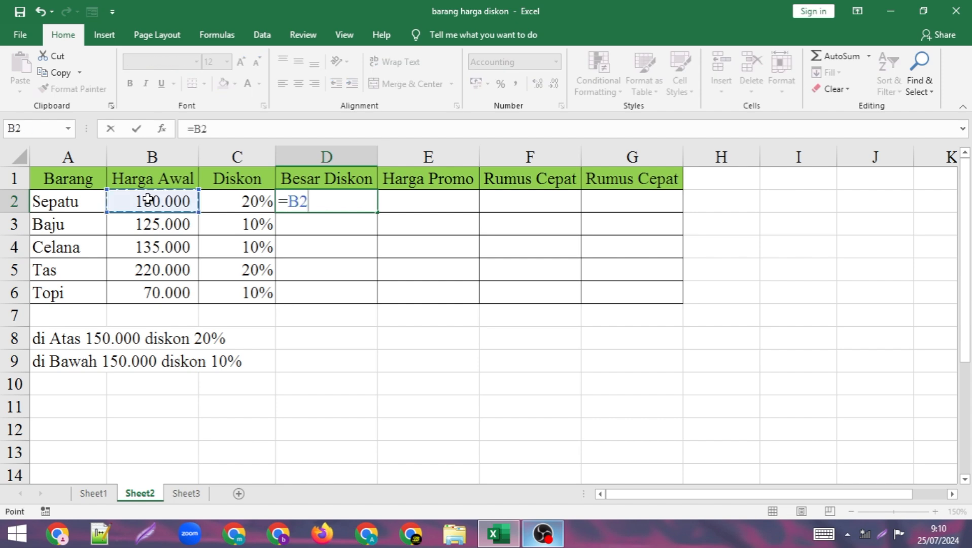
type("*")
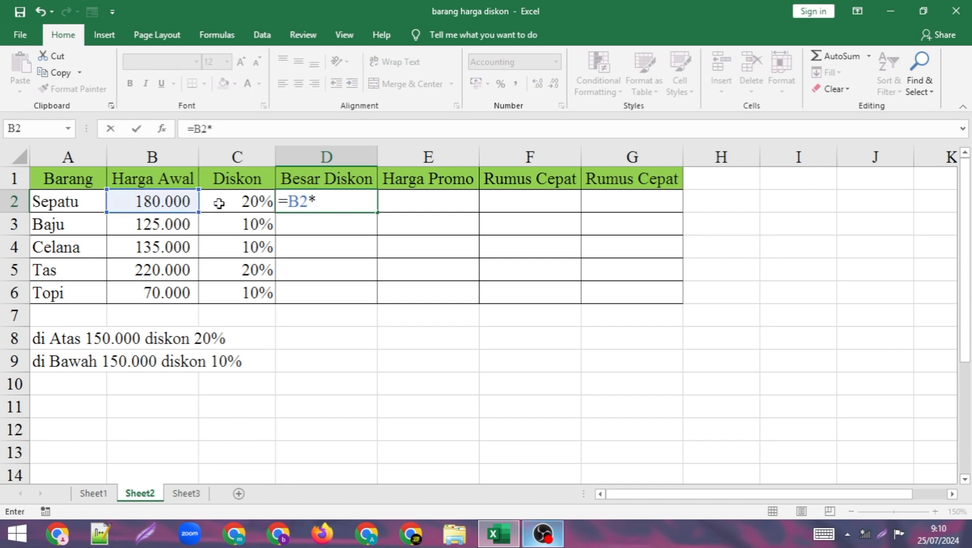
left_click(218, 203)
key("Return")
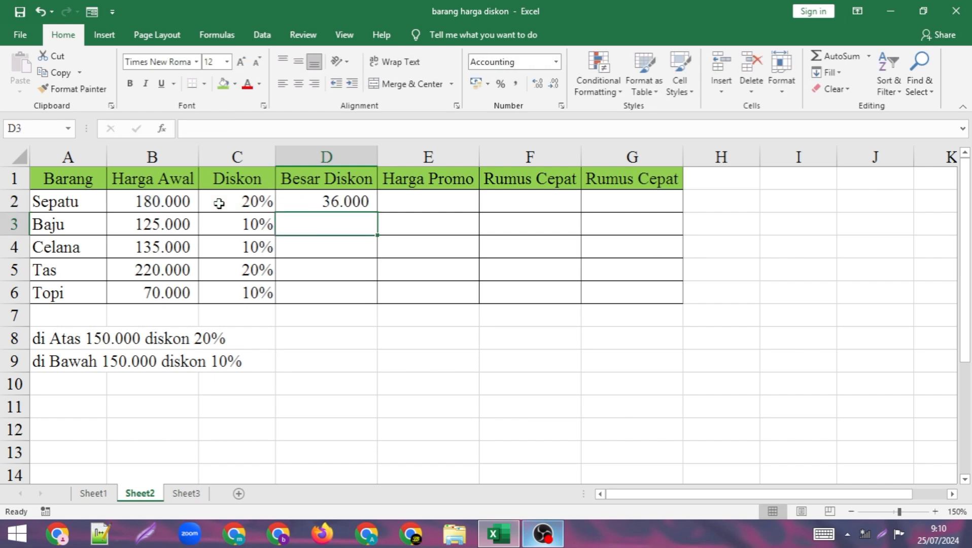
left_click(322, 202)
double_click(380, 213)
Calculate Sheet2's promo price in E2 with =B2-D2 and fill the formula down through E6.
left_click(407, 203)
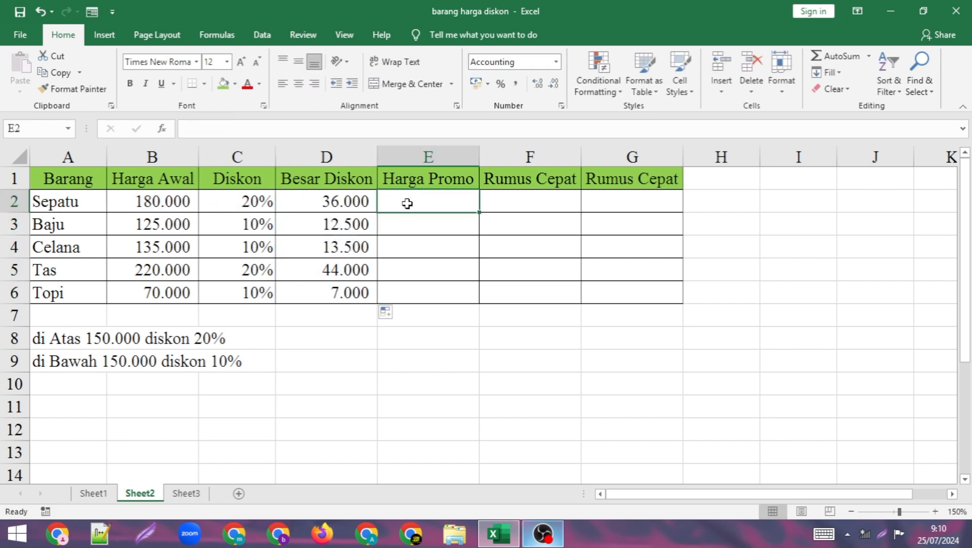
type("=")
left_click(173, 205)
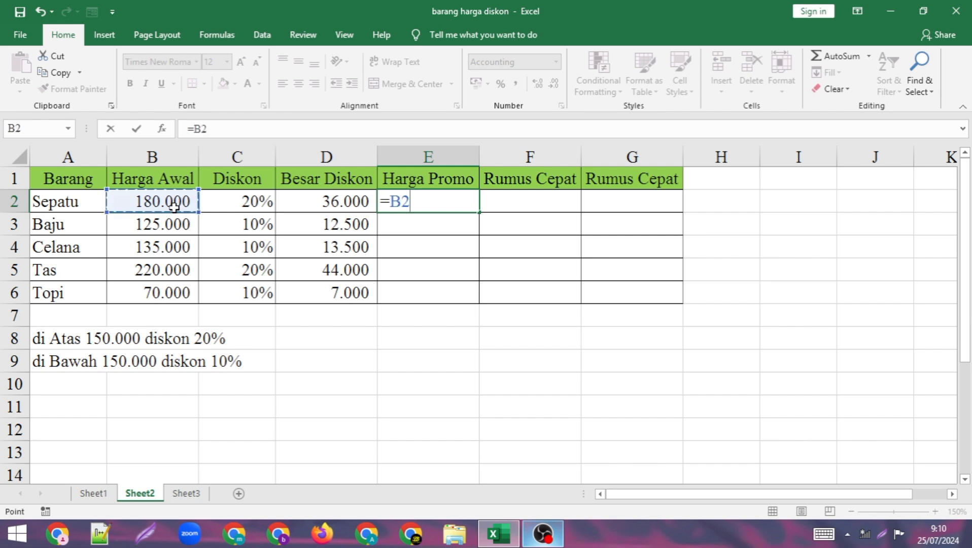
type("-")
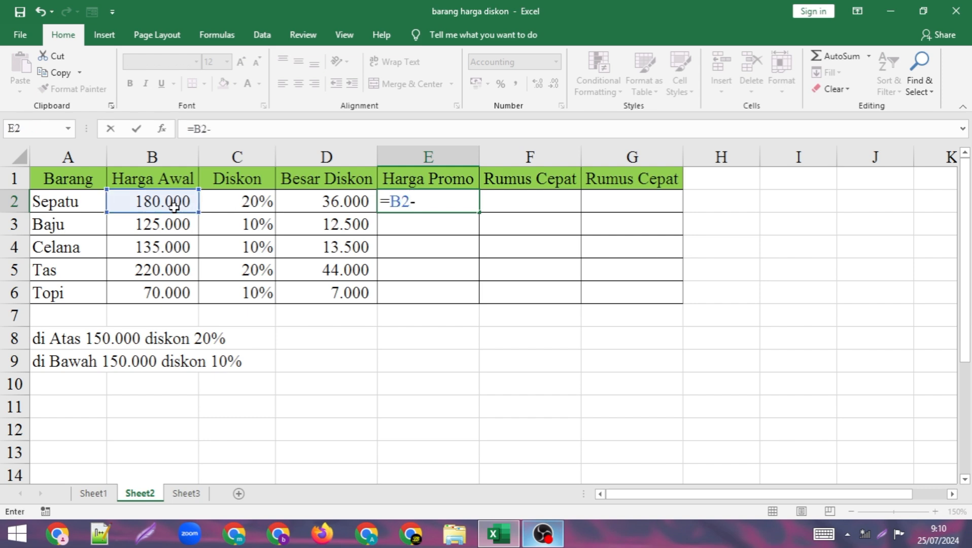
left_click(304, 206)
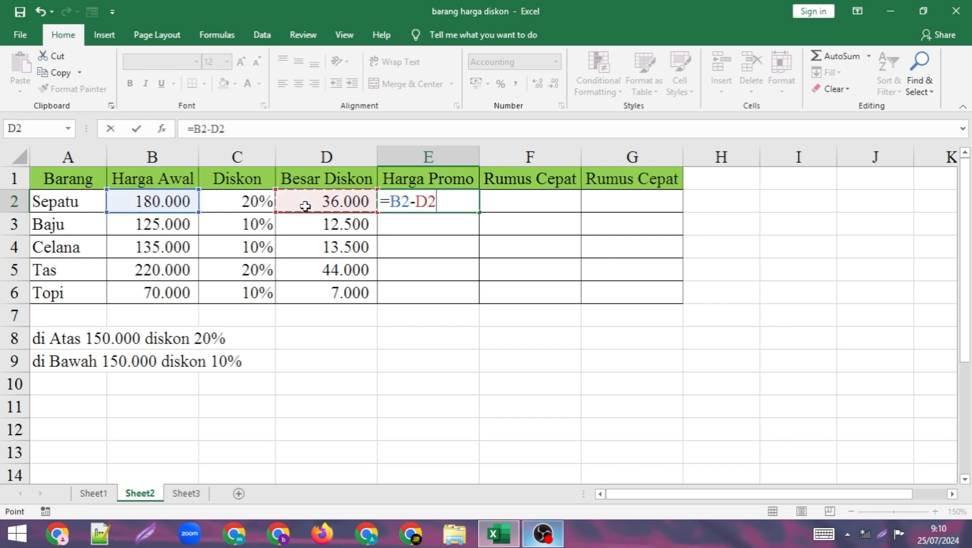
key("Return")
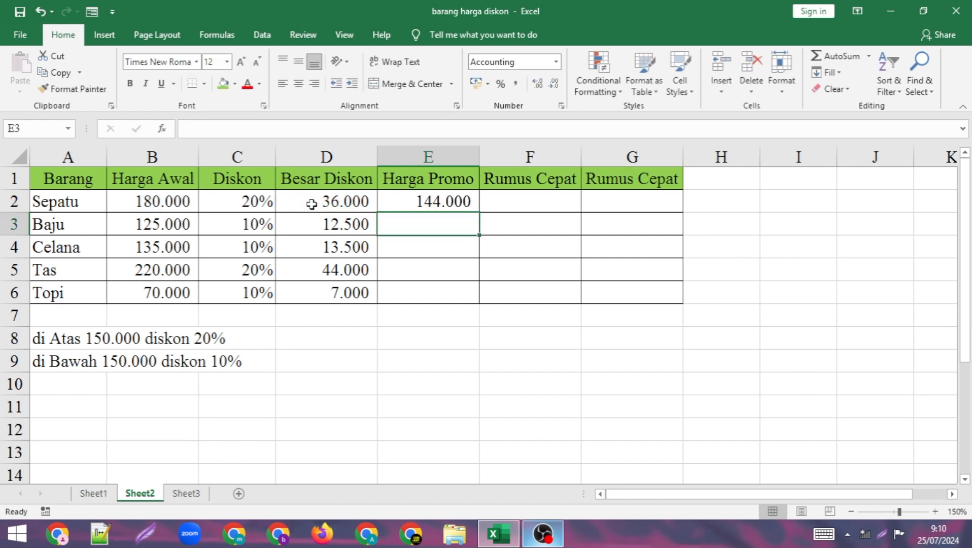
left_click(467, 203)
double_click(478, 212)
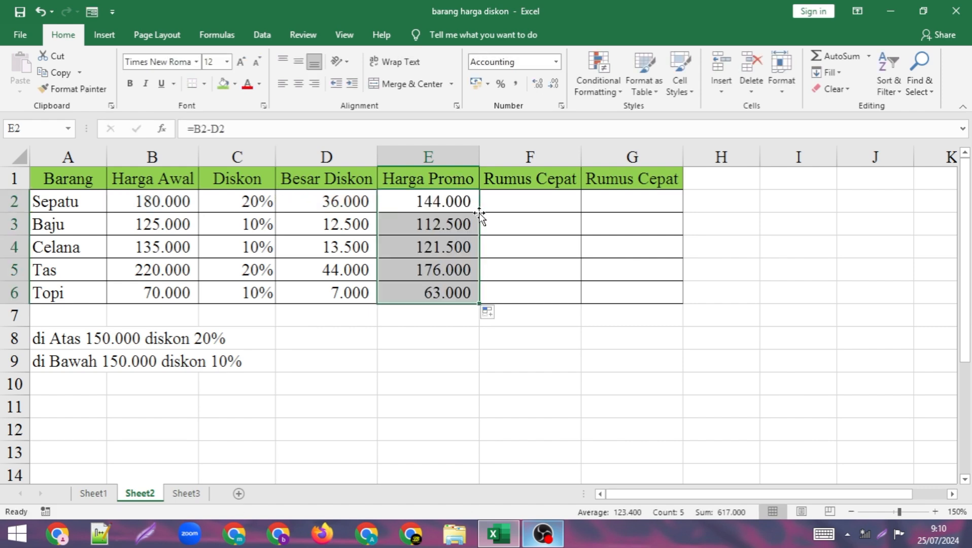
Copy the expression IF(B2>150000;20%;10%) from the formula in C2 without its equals sign, leaving the cell's formula as it is.
left_click(523, 194)
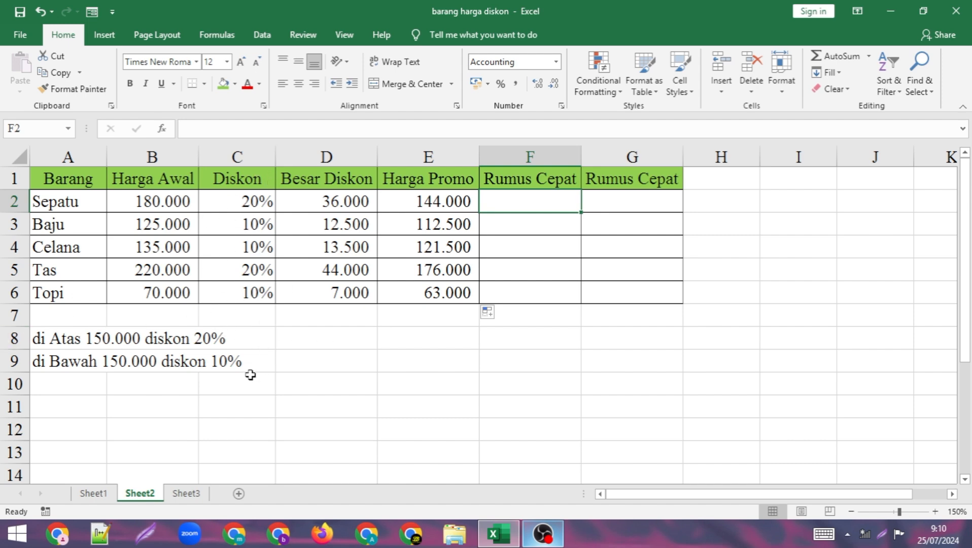
double_click(255, 208)
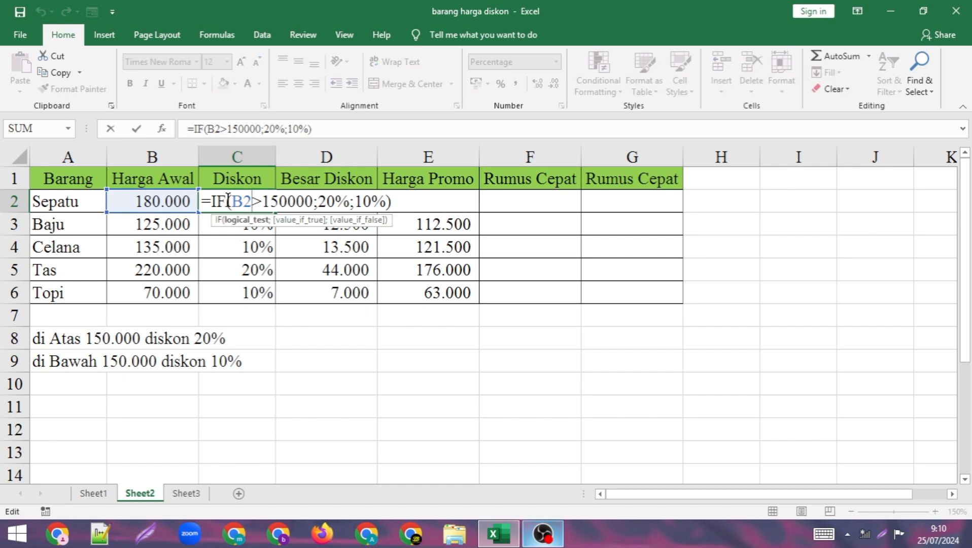
left_click_drag(210, 198, 391, 199)
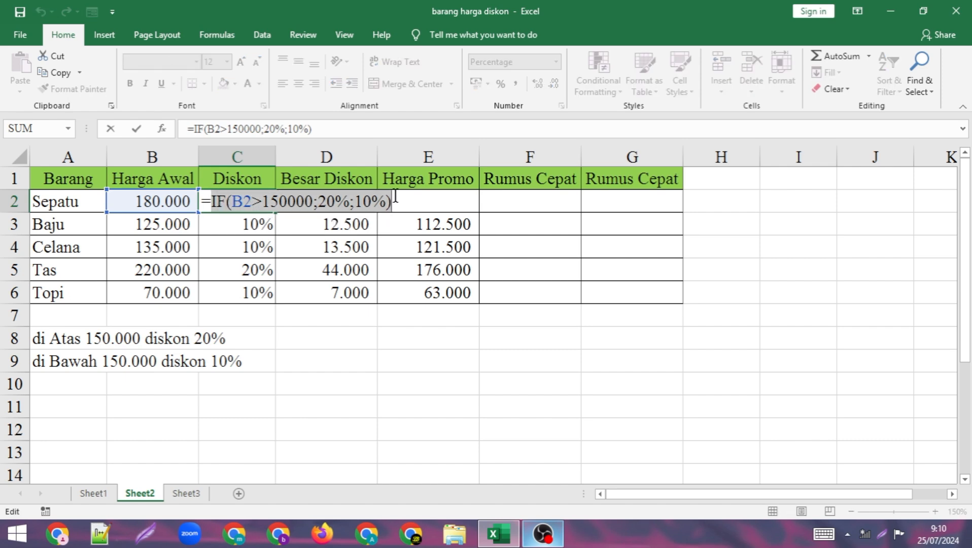
right_click(253, 208)
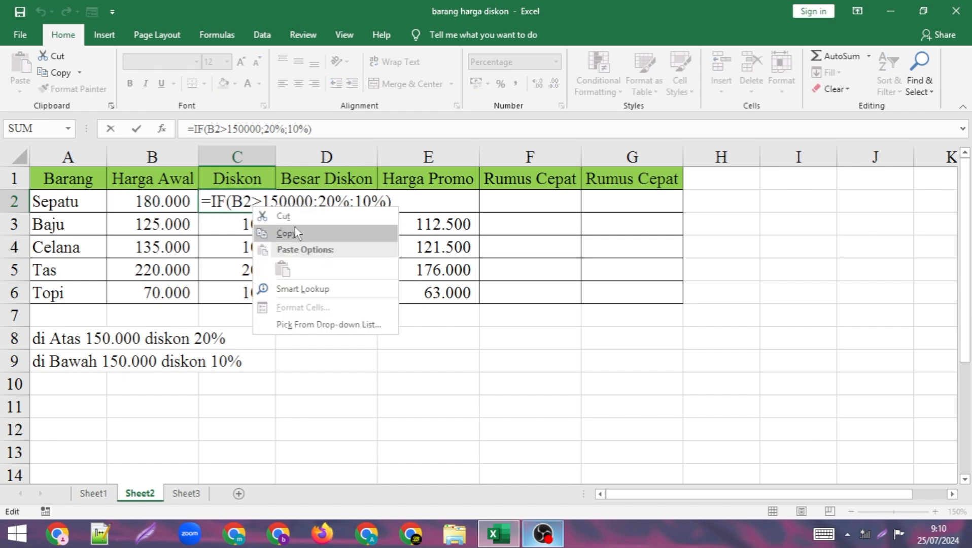
left_click(292, 231)
left_click(314, 204)
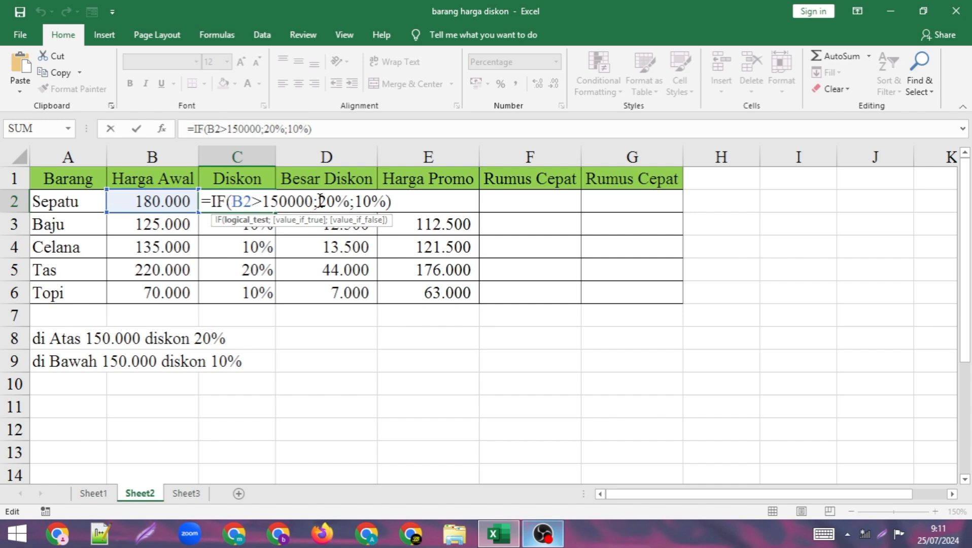
key("Return")
Calculate the promo price in F2 with =B2*(1-IF(B2>150000;20%;10%)), reusing the copied expression, and fill the formula down through F6.
left_click(511, 202)
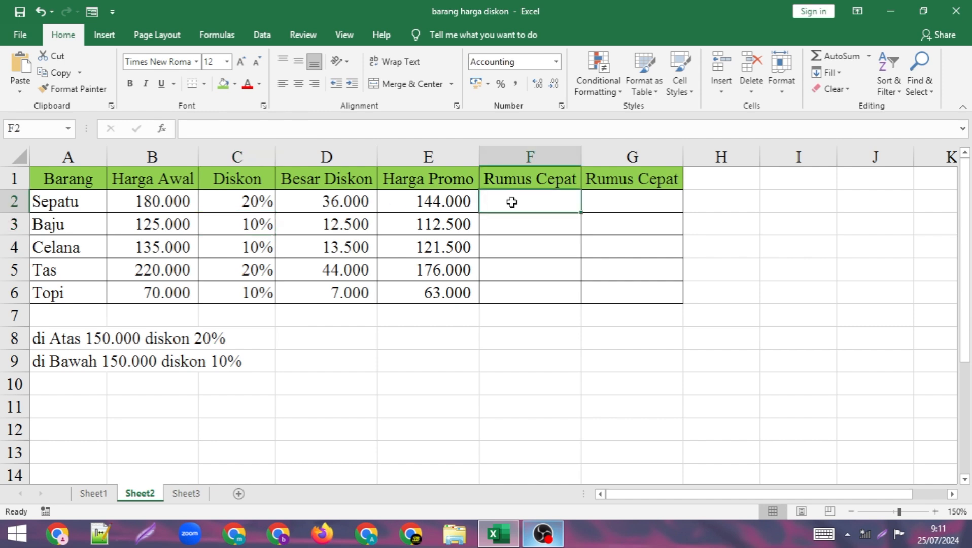
type("=")
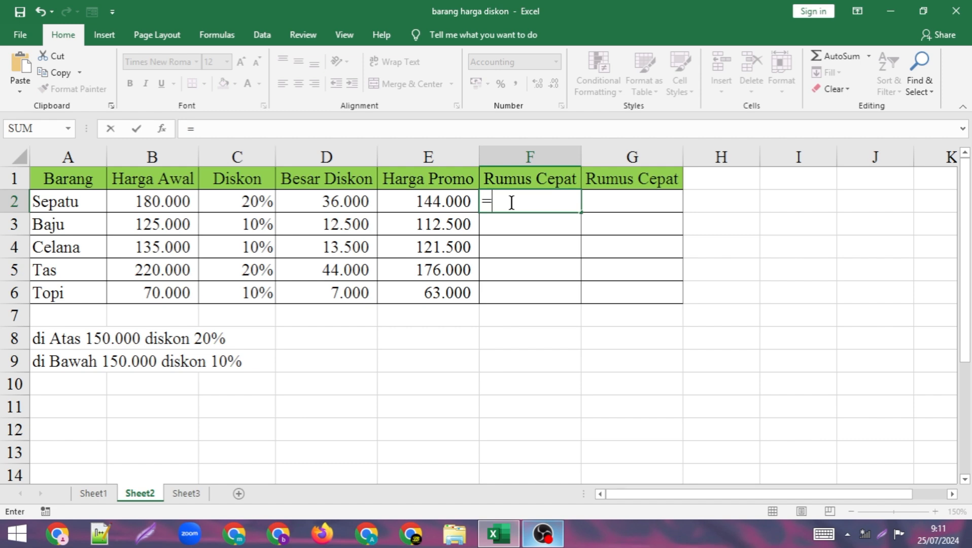
left_click(133, 202)
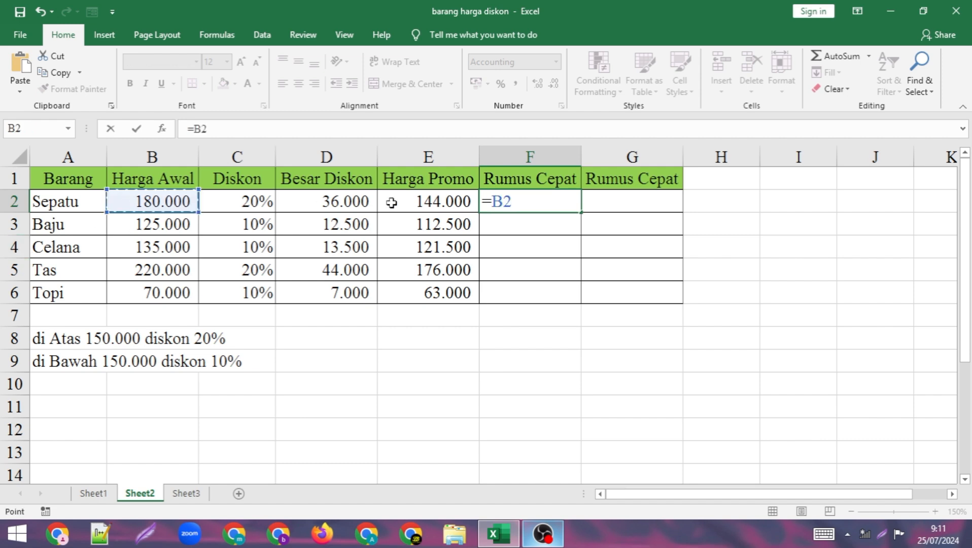
type("*(1-")
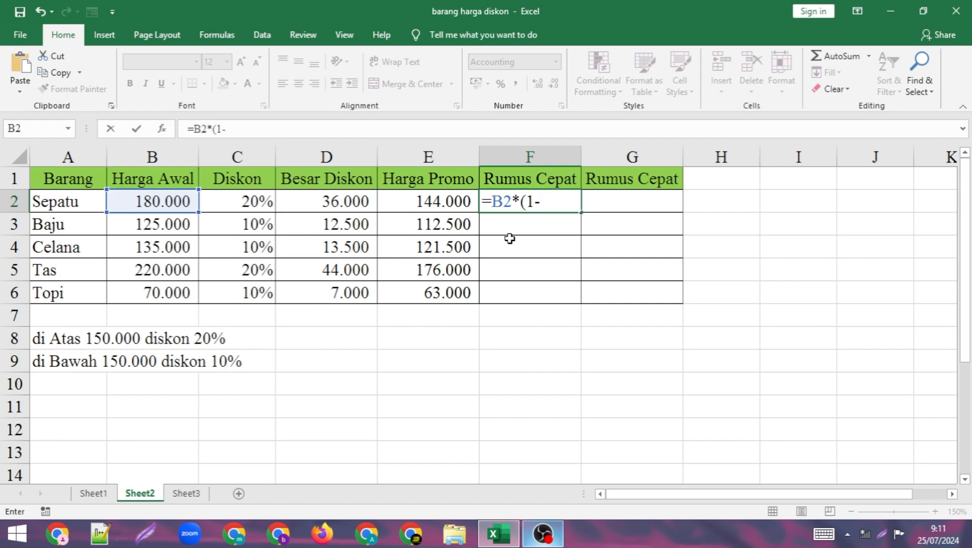
key("ctrl+v")
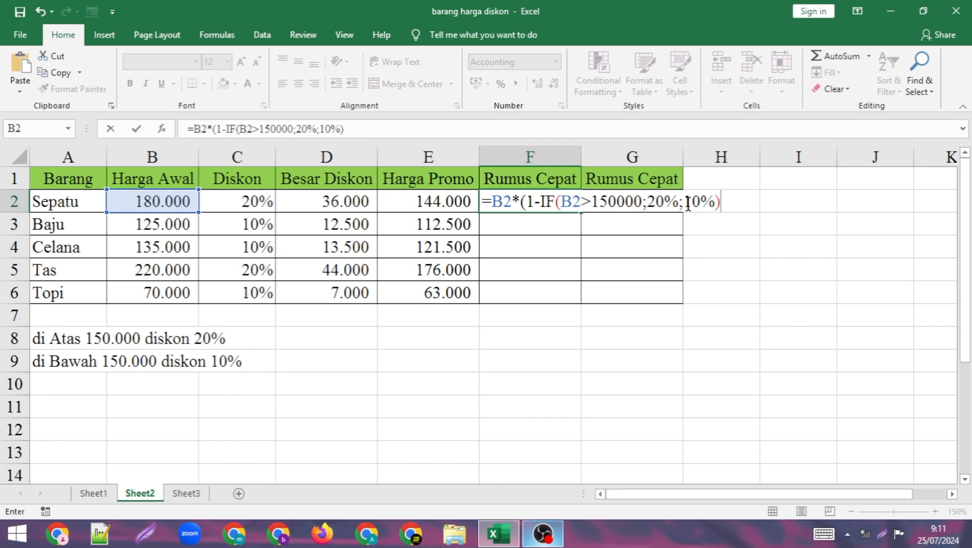
type(")")
key("Return")
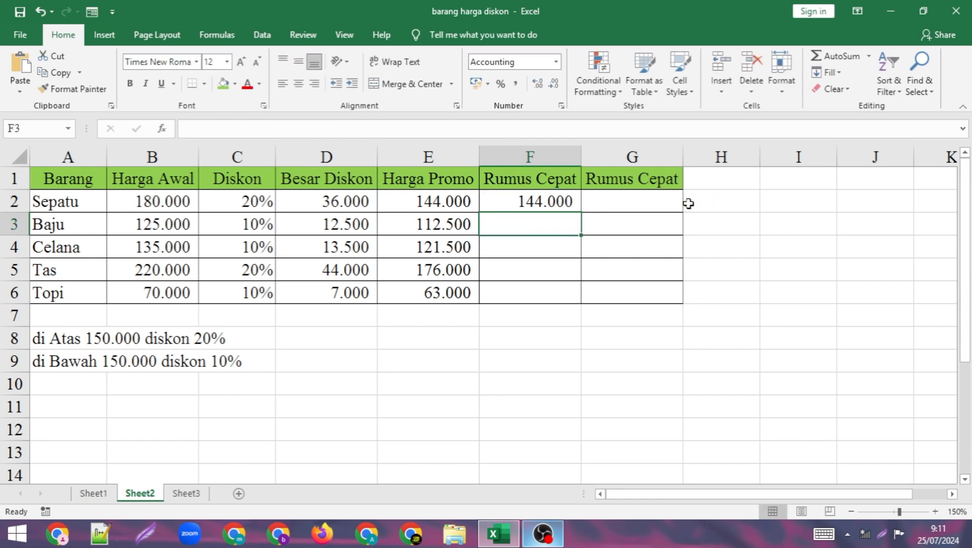
left_click(558, 197)
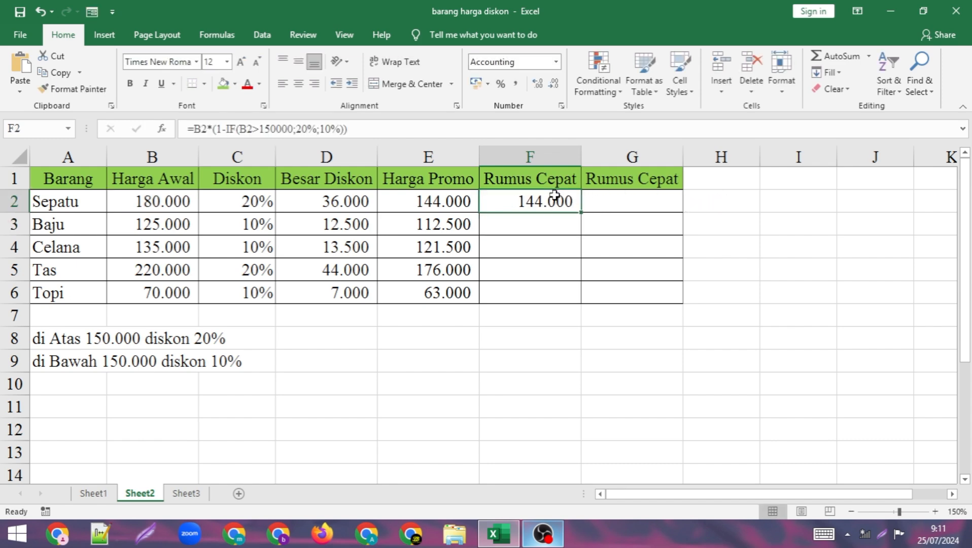
double_click(583, 211)
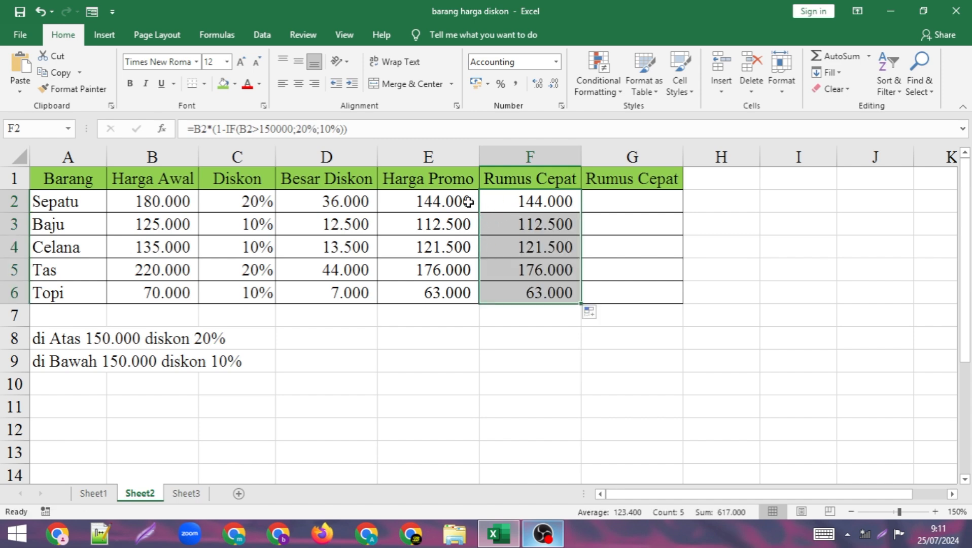
left_click(548, 203)
Calculate the promo price in G2 with =B2-(B2*IF(B2>150000;20%;10%)), reusing the copied expression, and fill the formula down through G6.
left_click(621, 201)
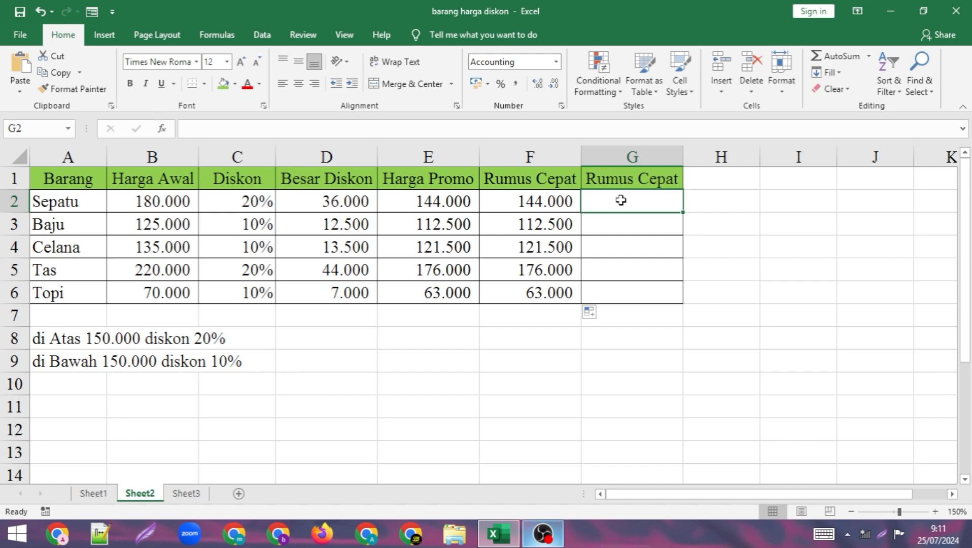
type("=")
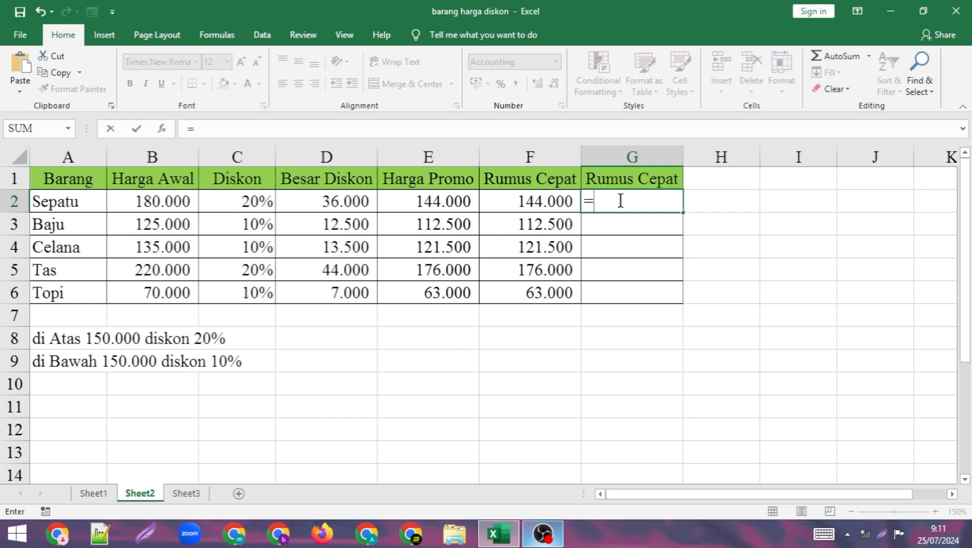
left_click(158, 201)
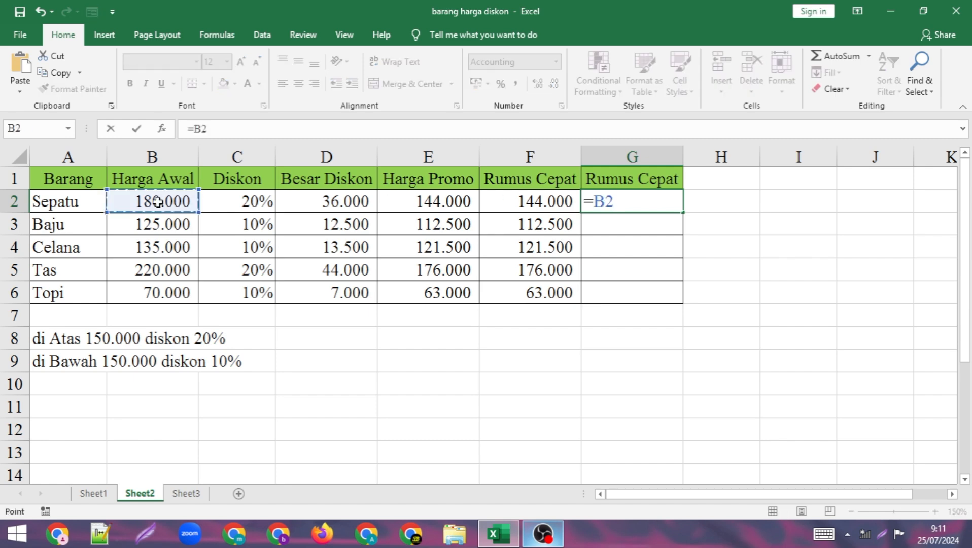
type("-(")
left_click(163, 199)
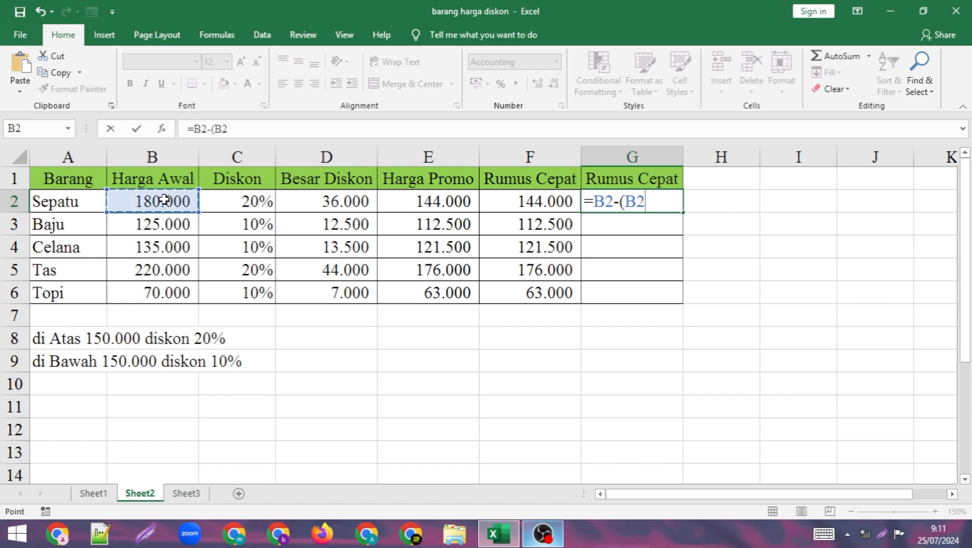
type("*")
key("ctrl+v")
type(")")
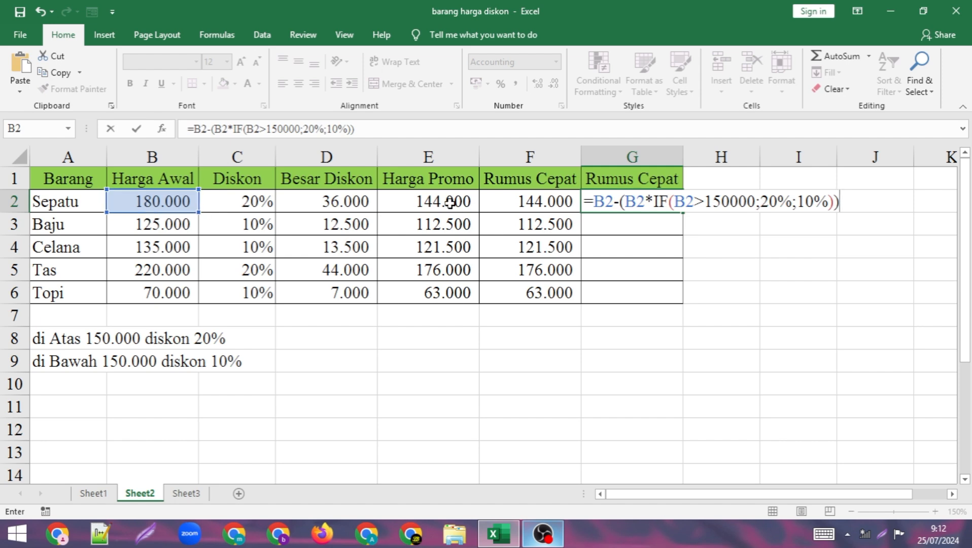
key("Return")
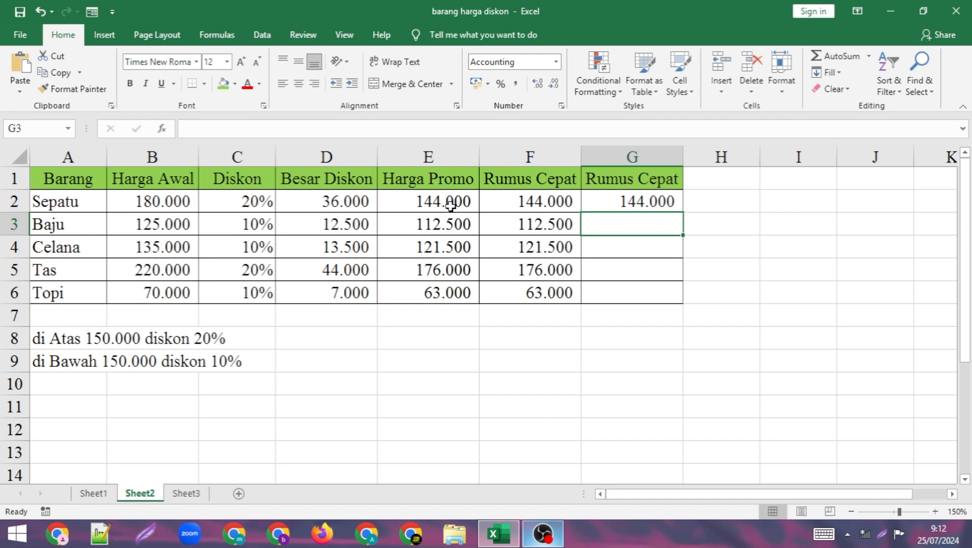
left_click(631, 203)
left_click_drag(684, 213, 682, 301)
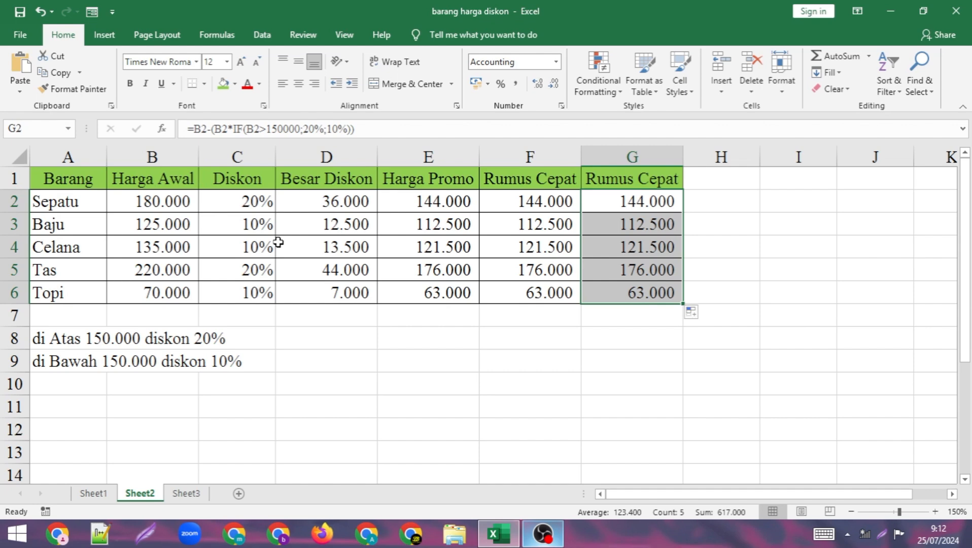
On Sheet3, look up the discount for Sepatu in C2 with =VLOOKUP(A2;$A$7:$B$15;2;0).
left_click(185, 492)
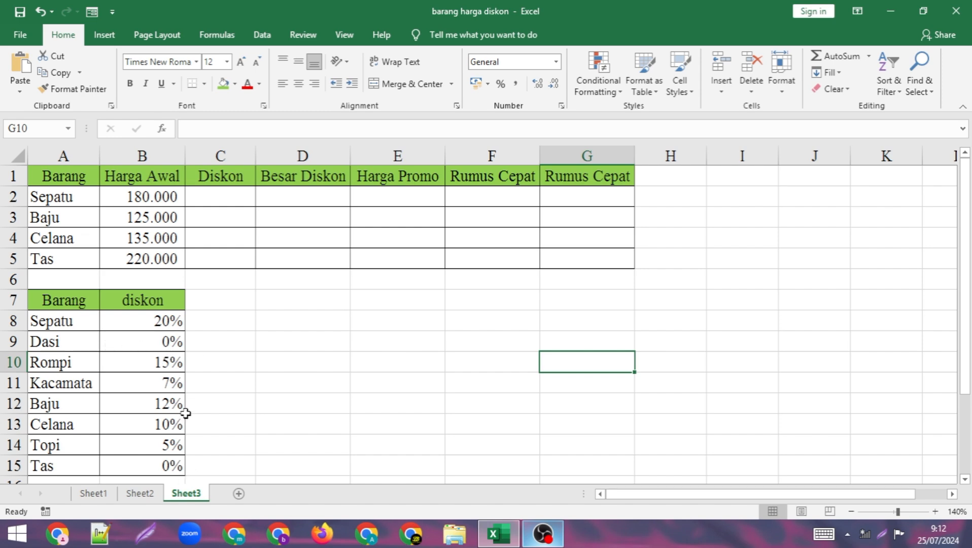
left_click(221, 197)
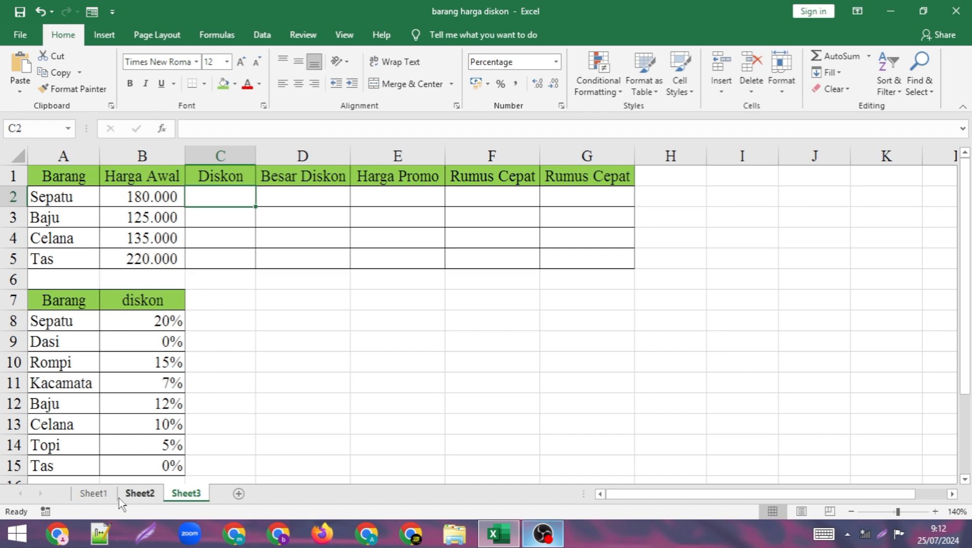
type("=")
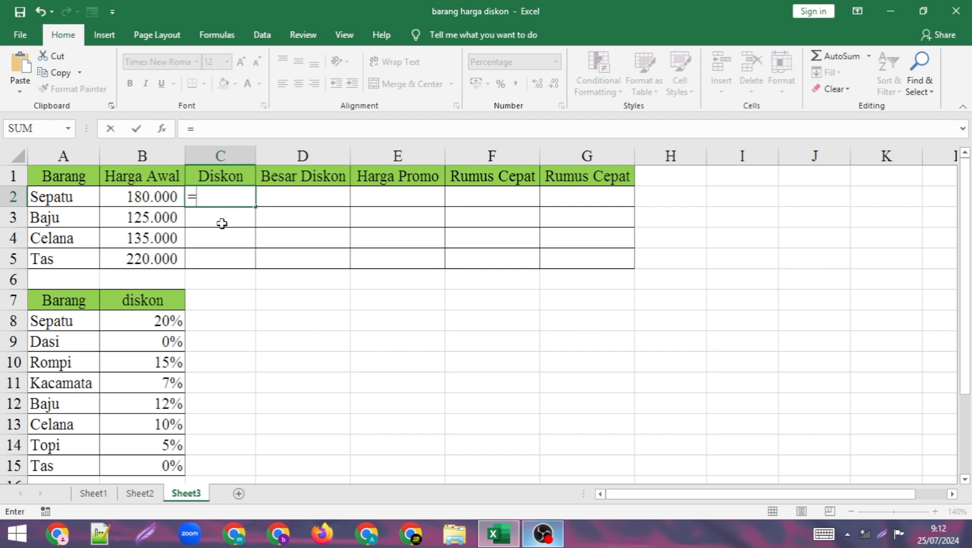
type("vlookup")
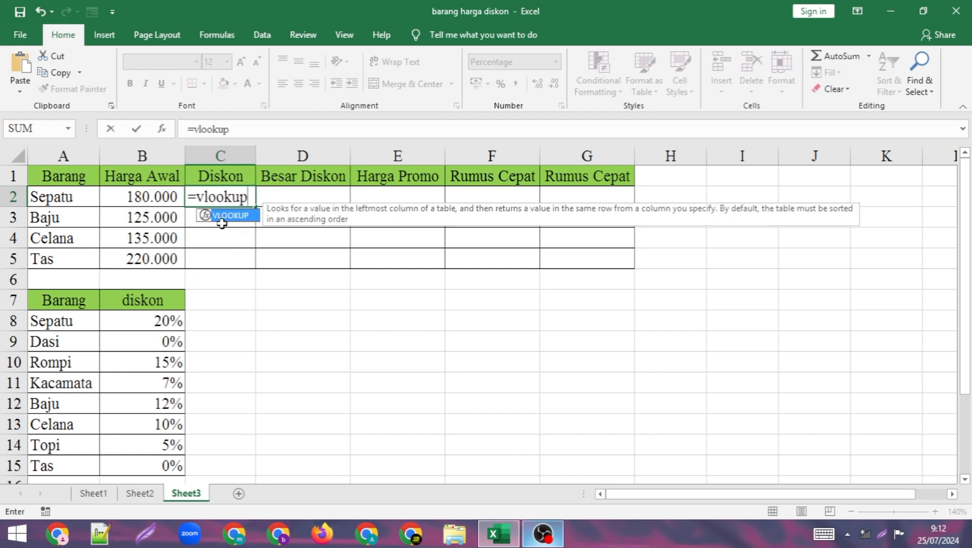
type("(")
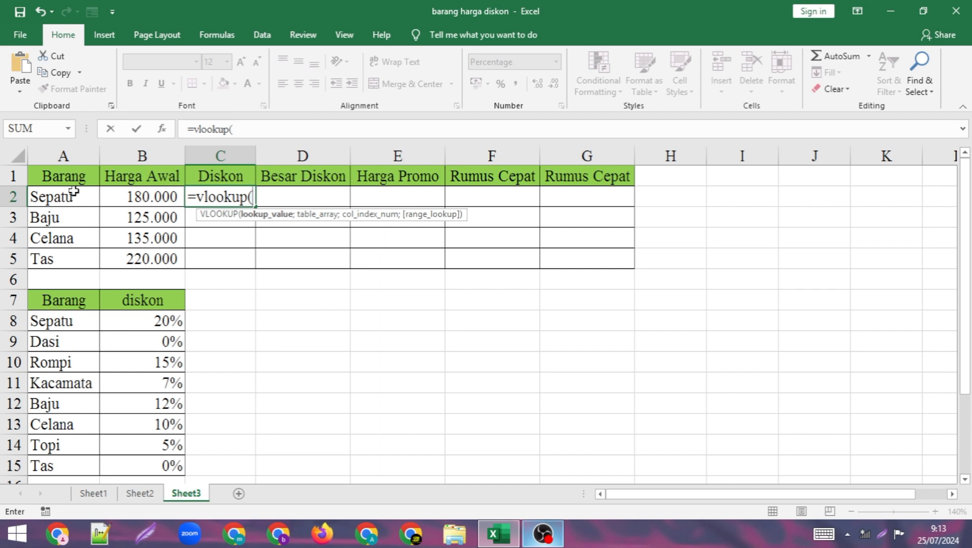
left_click(51, 199)
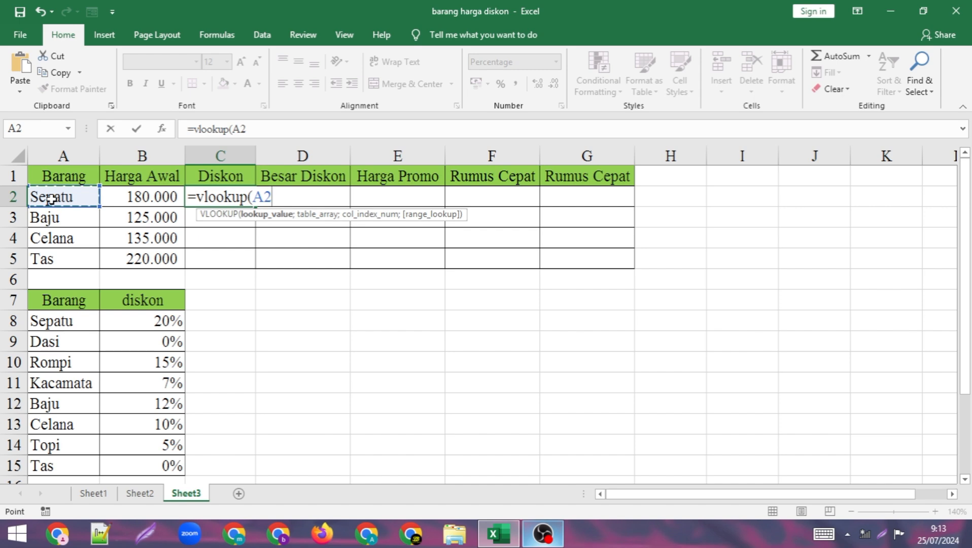
type(";")
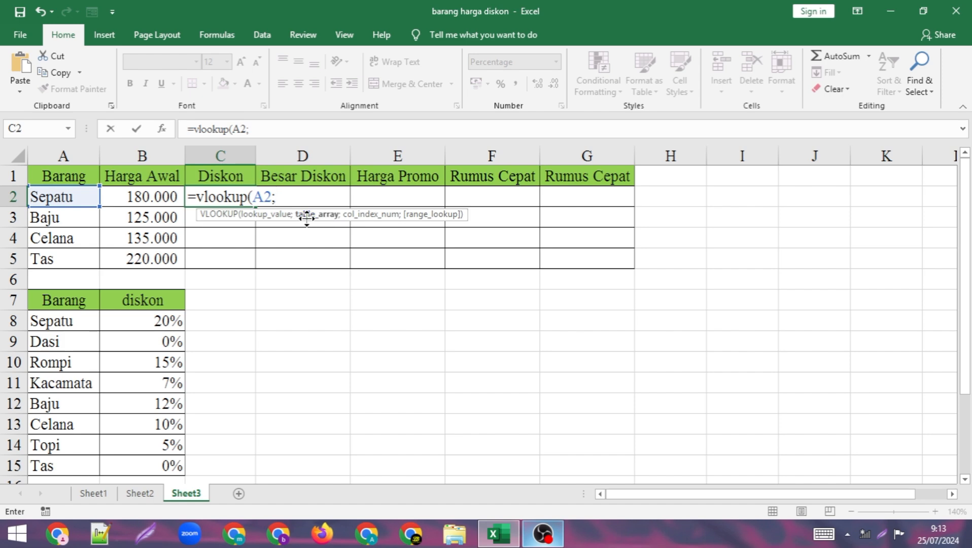
left_click_drag(40, 298, 153, 465)
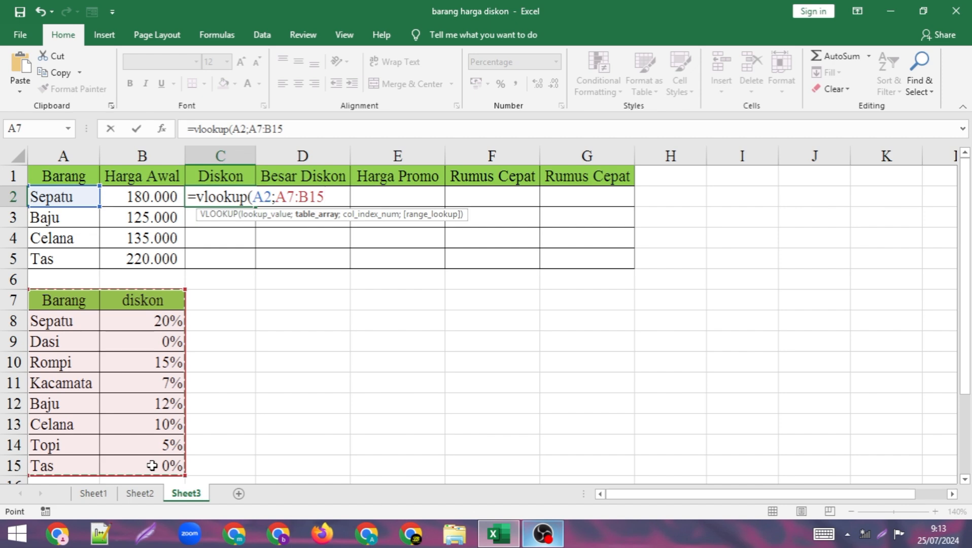
key("F4")
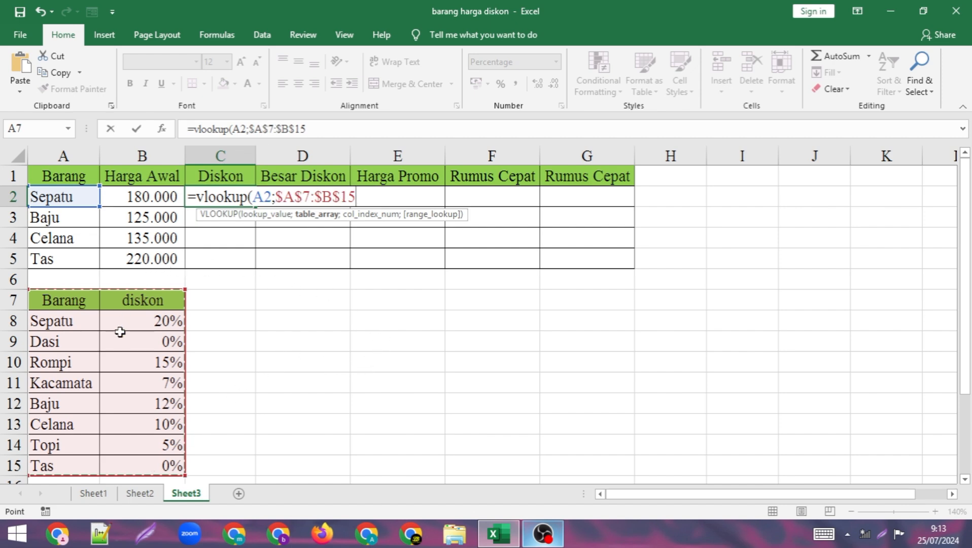
type(";")
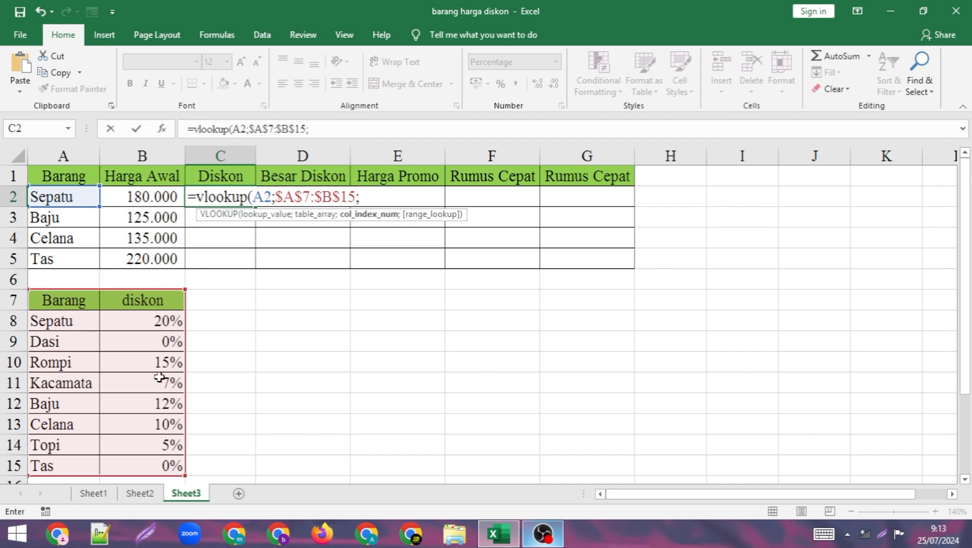
type("2;0")
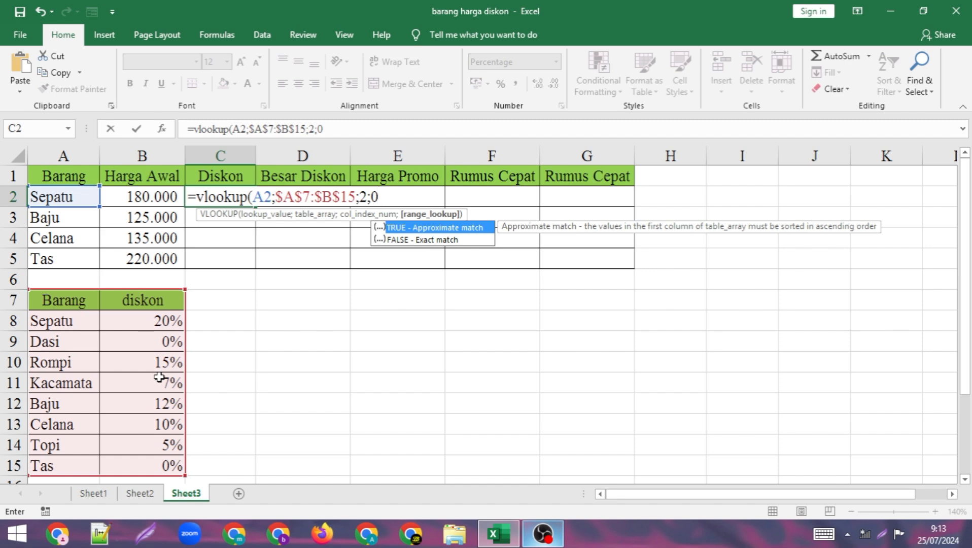
type(")")
key("Return")
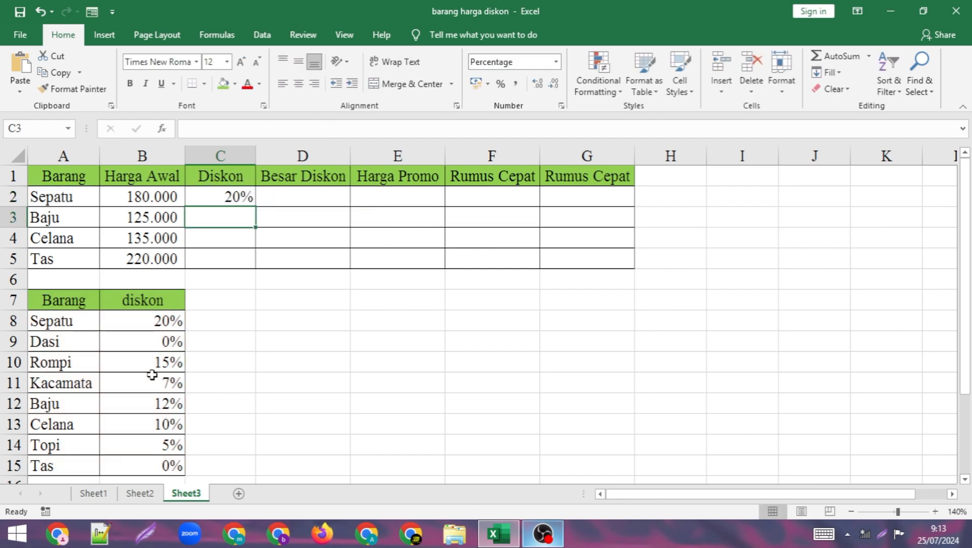
Fill the C2 lookup formula down the Diskon column through C5 and check the formula for Baju.
left_click(247, 200)
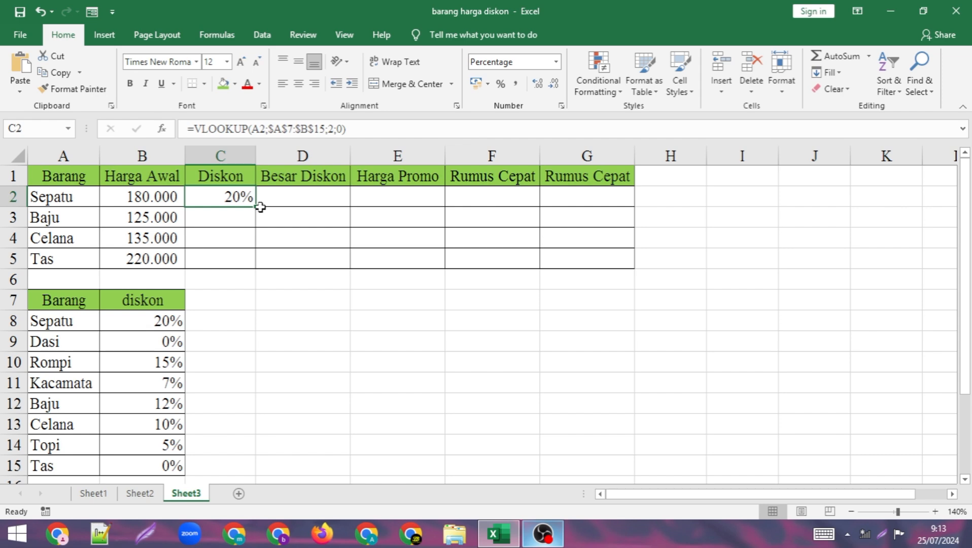
double_click(255, 206)
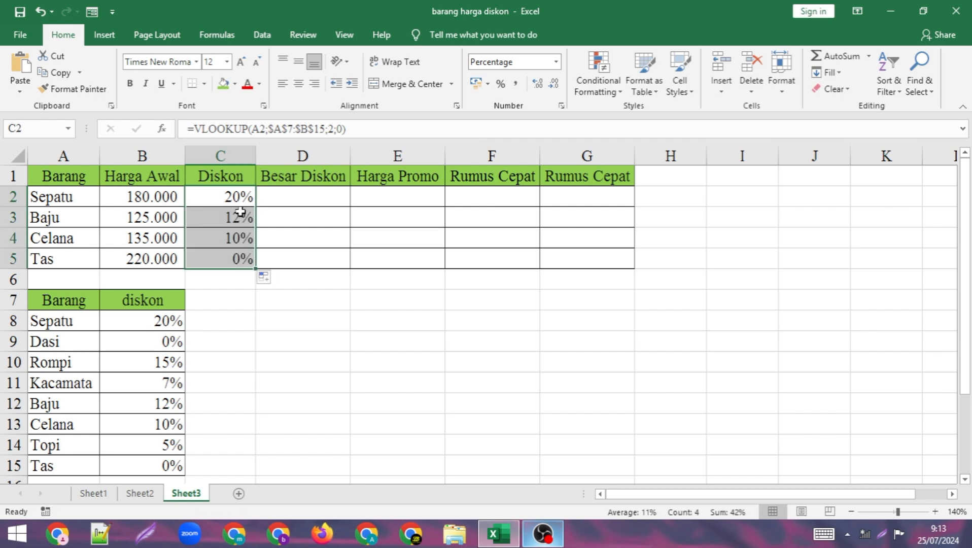
left_click(240, 211)
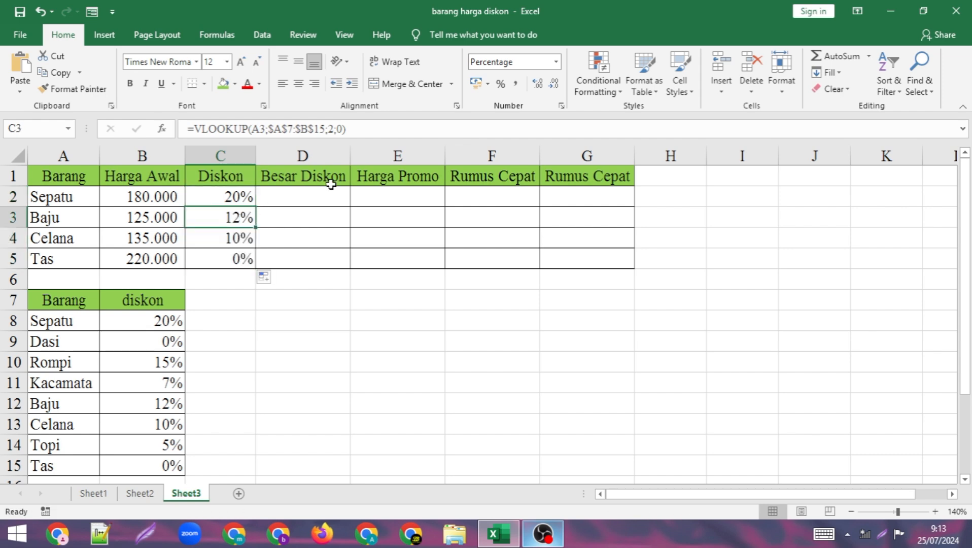
Copy the expression VLOOKUP(A2;$A$7:$B$15;2;0) from the formula in C2 without its equals sign, leaving the cell's formula as it is.
double_click(216, 196)
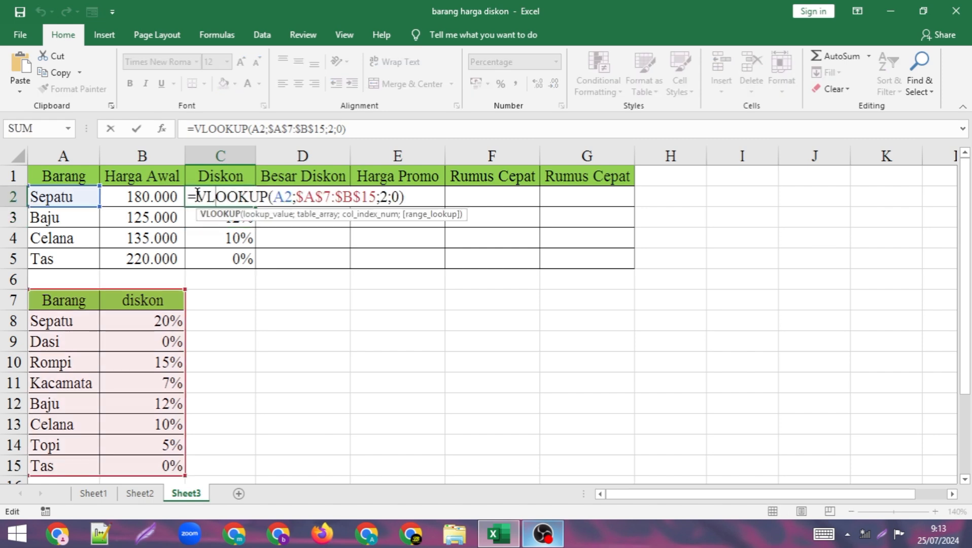
left_click_drag(197, 196, 404, 197)
right_click(385, 201)
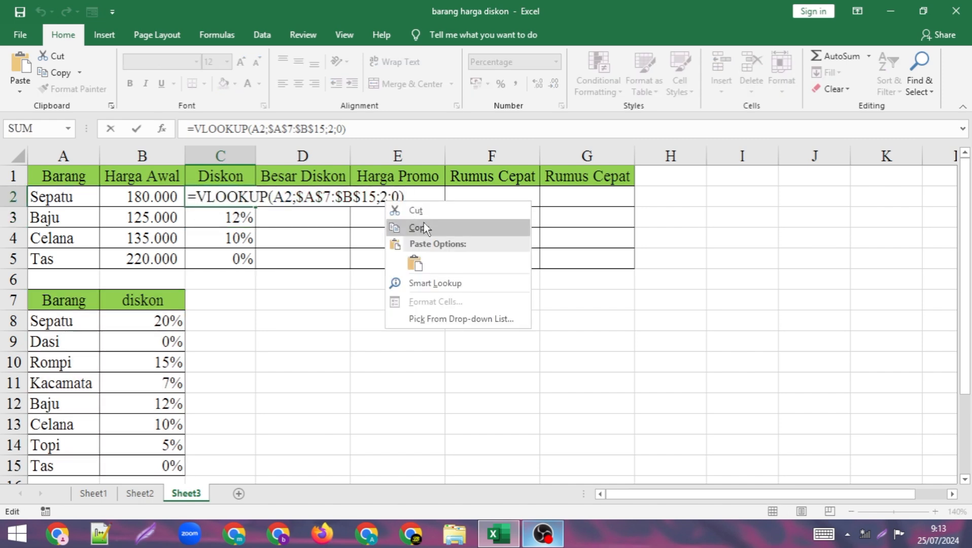
left_click(423, 224)
key("Return")
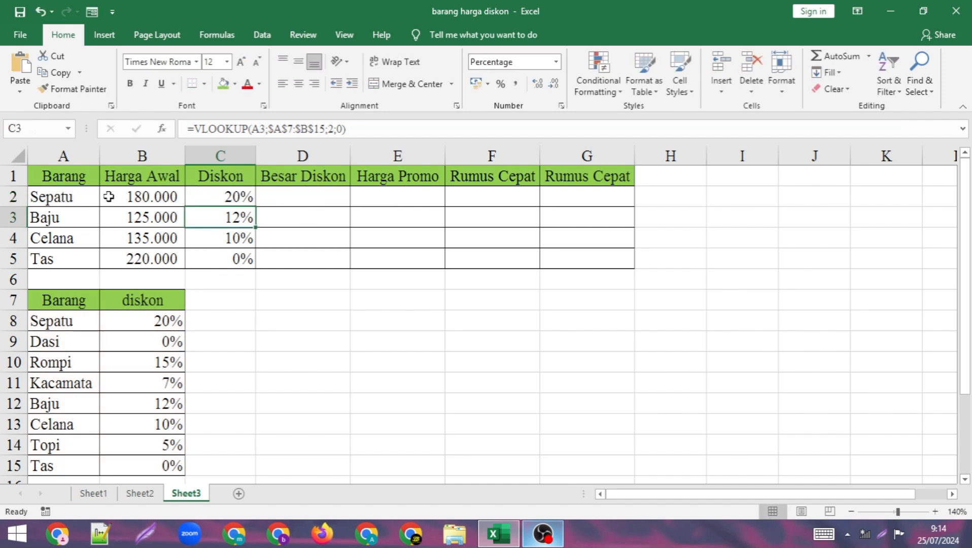
Calculate the discount amount in D2 with =B2*VLOOKUP(A2;$A$7:$B$15;2;0), reusing the copied lookup, and fill the formula down through D5.
left_click(281, 194)
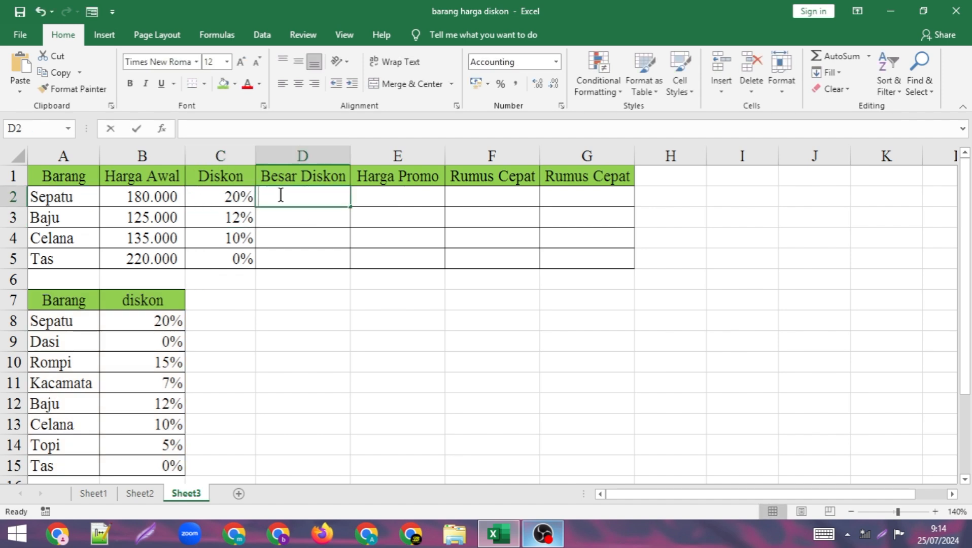
type("=")
left_click(166, 198)
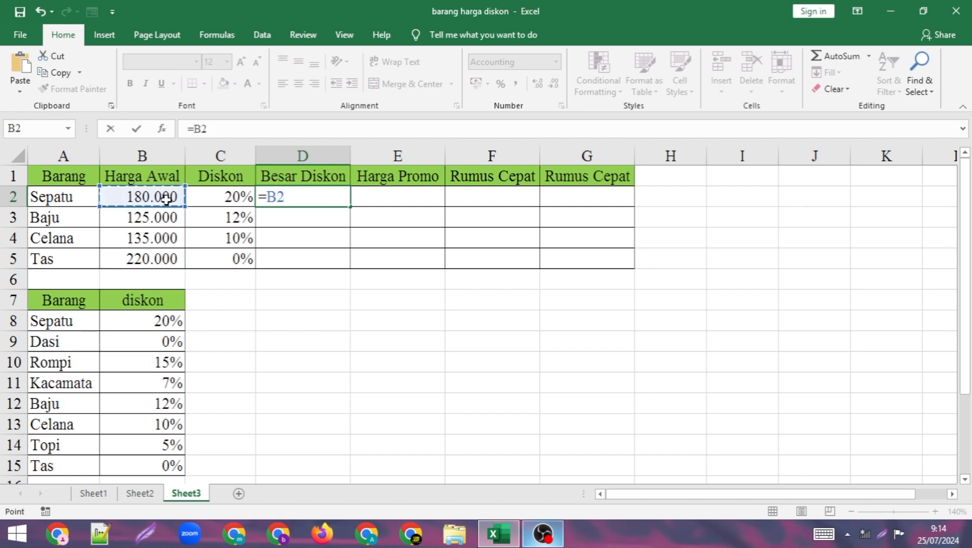
type("*")
key("ctrl+v")
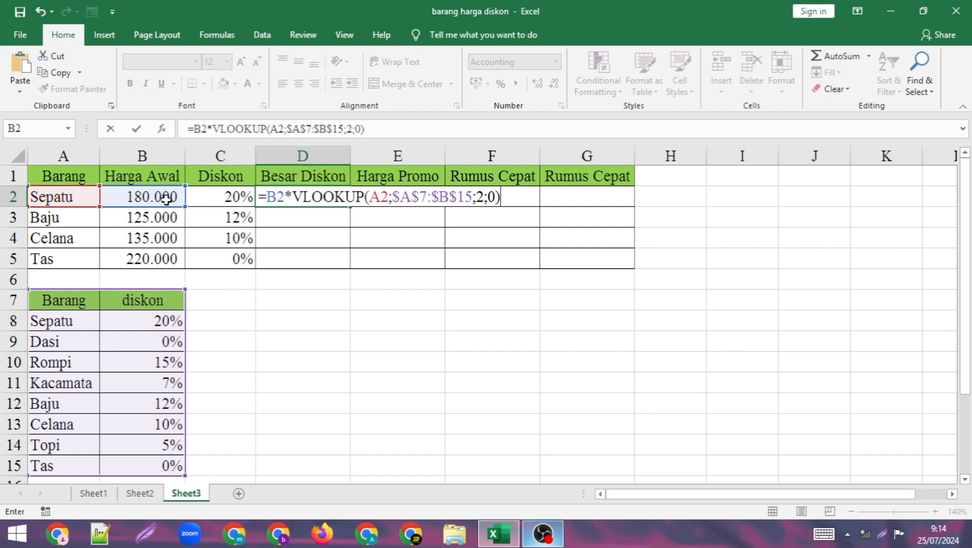
key("Return")
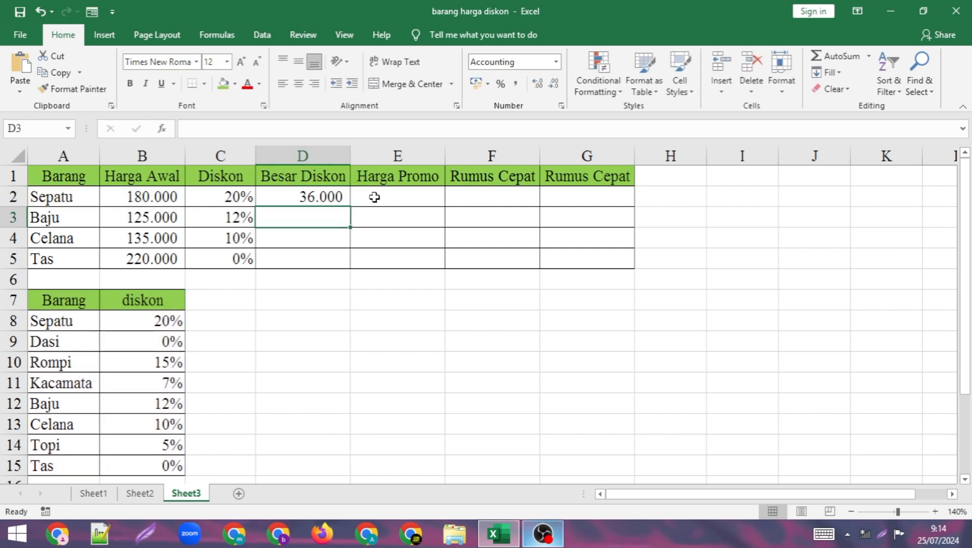
left_click(347, 201)
double_click(351, 207)
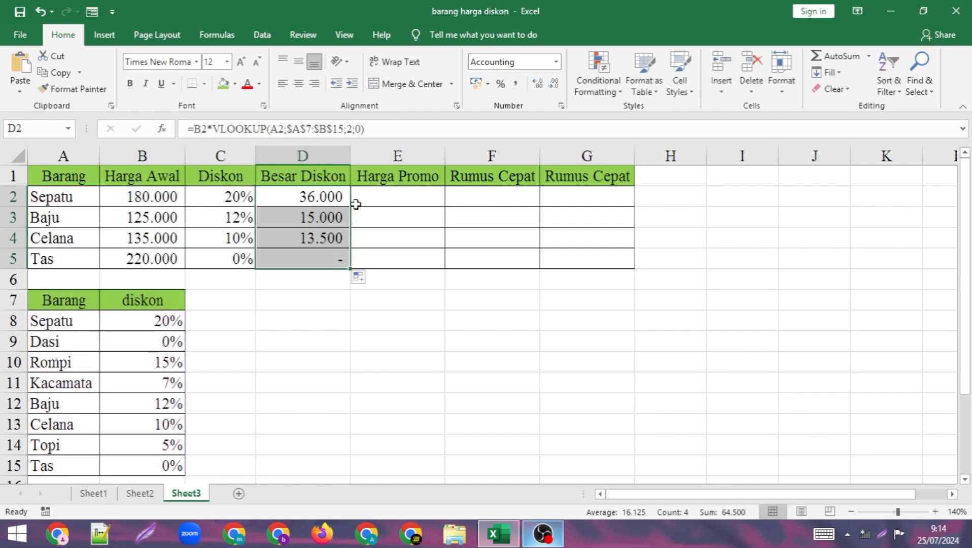
Calculate the promo price in E2 with =B2-D2 and fill the formula down the Harga Promo column through E5.
left_click(376, 198)
type("=")
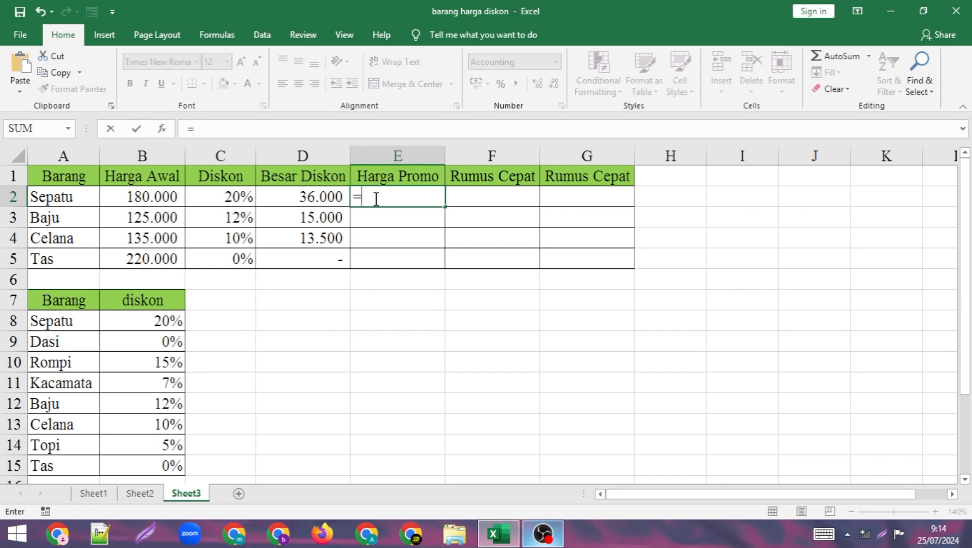
left_click(145, 195)
type("-")
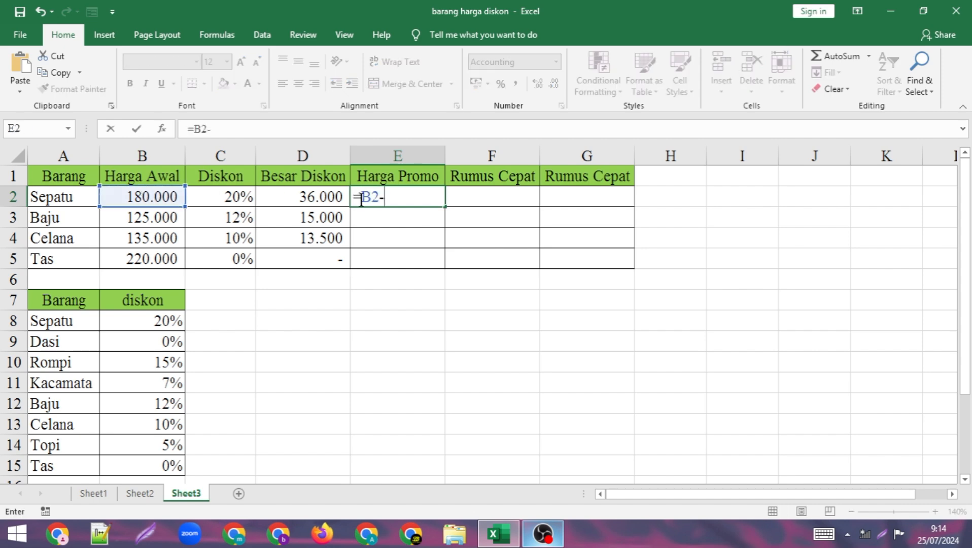
left_click(319, 197)
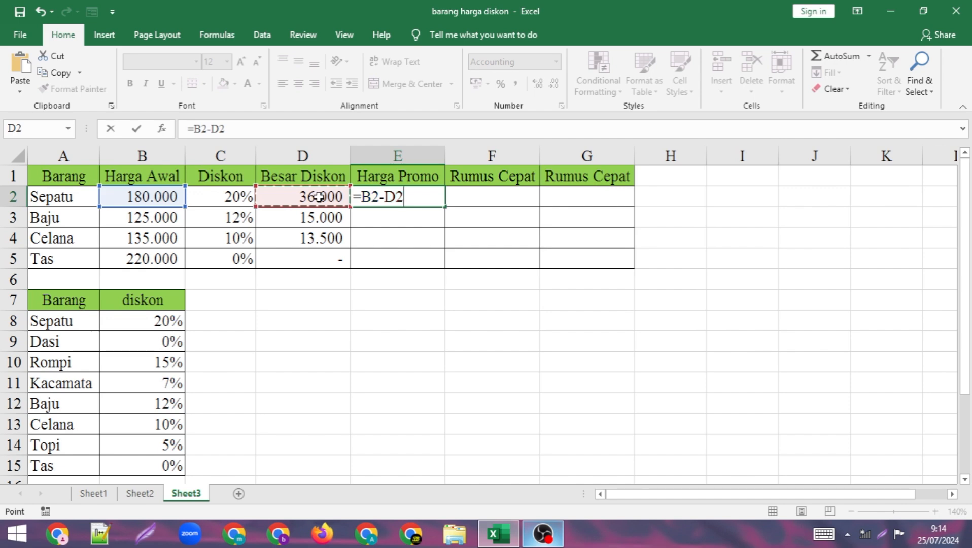
key("Return")
left_click(441, 201)
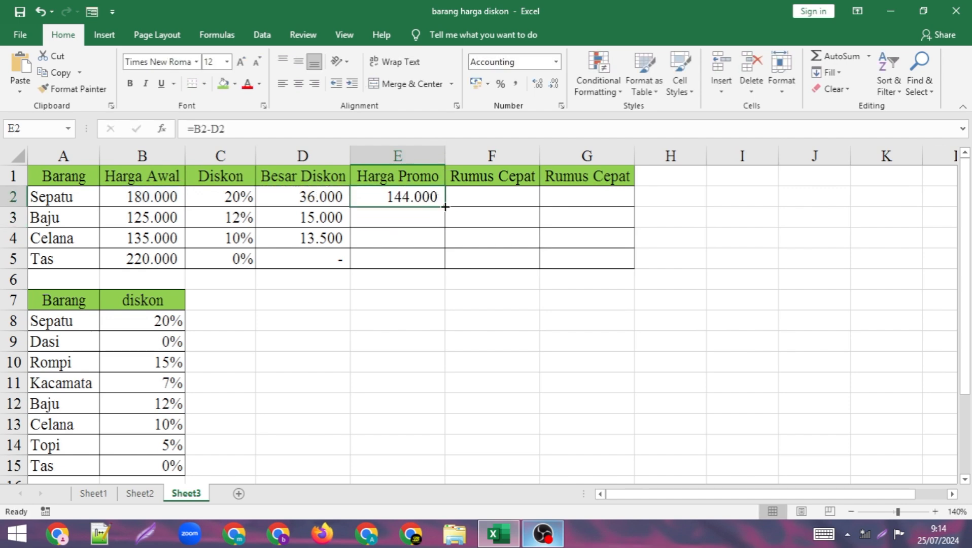
double_click(450, 208)
Calculate the promo price directly in F2 with =B2*(1-VLOOKUP(A2;$A$7:$B$15;2;0)), reusing the copied lookup, and fill the formula down through F5.
left_click(465, 198)
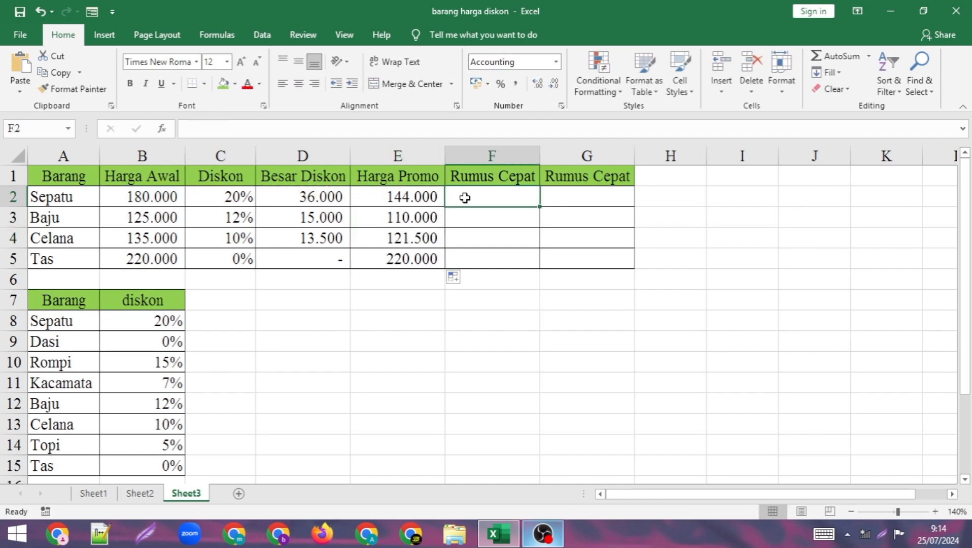
type("=")
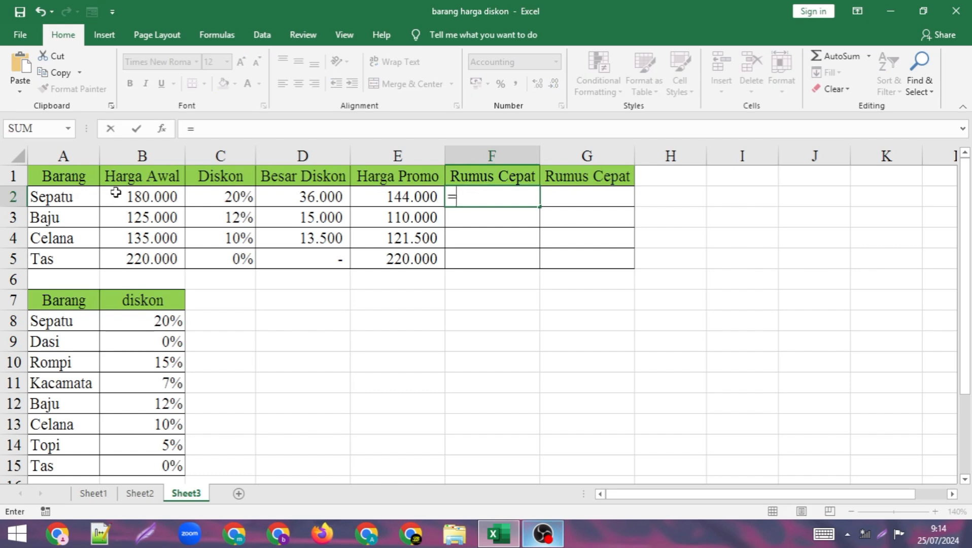
left_click(132, 194)
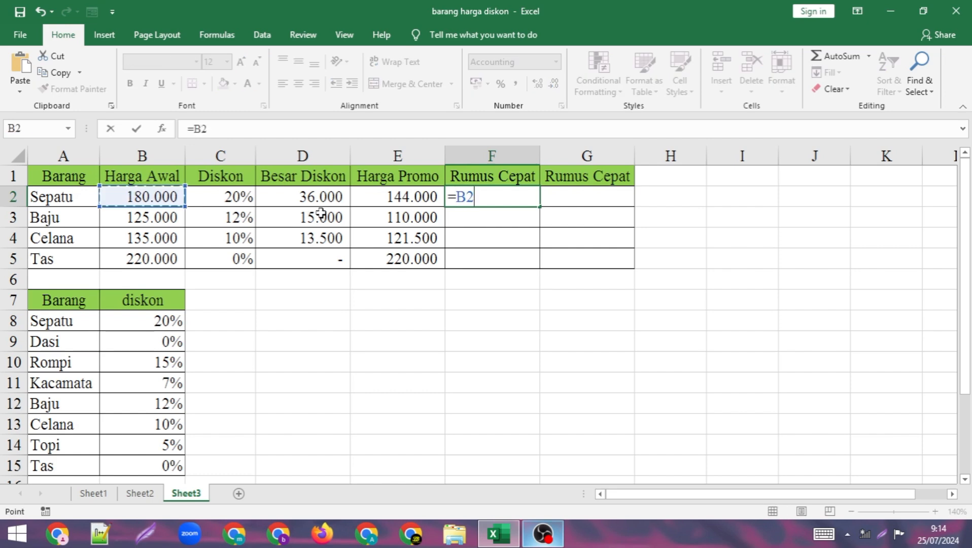
type("*(1-")
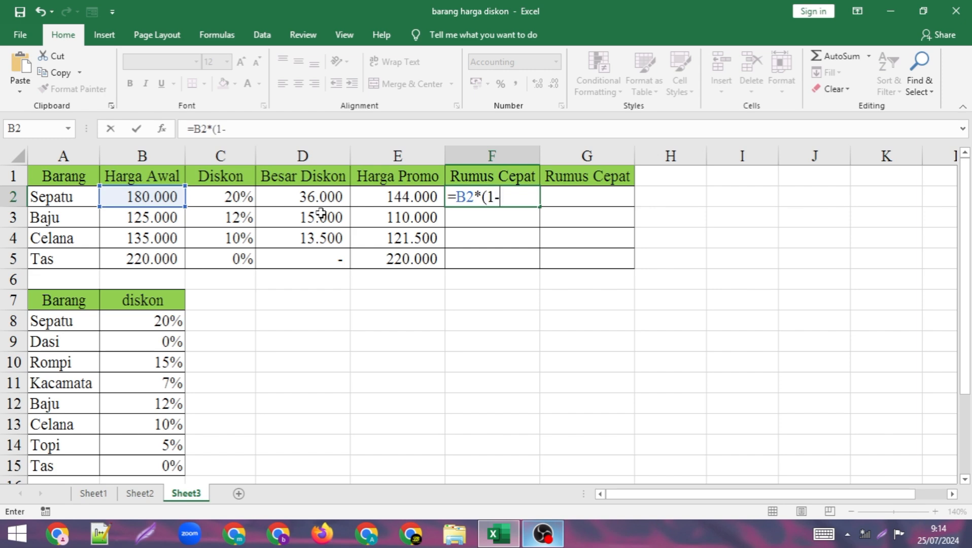
key("ctrl+v")
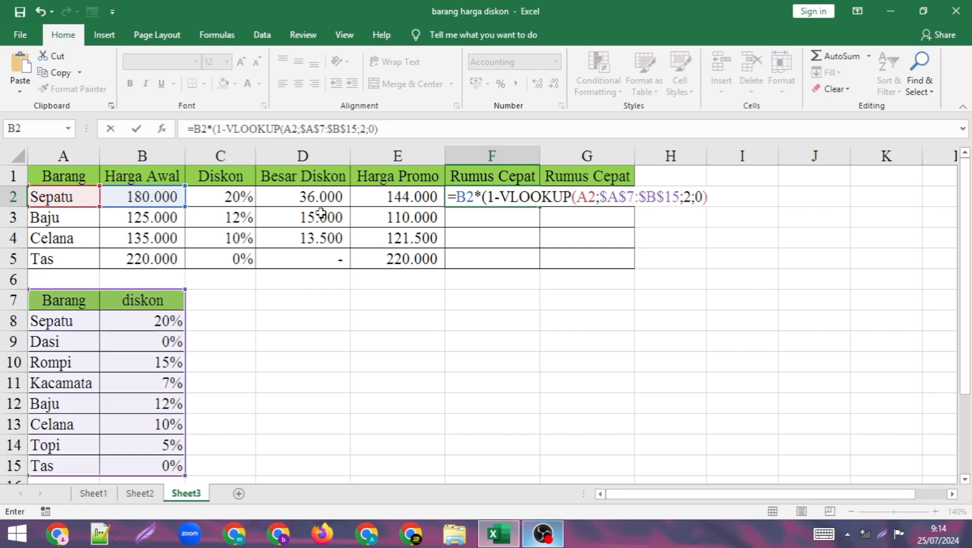
type(")")
key("Return")
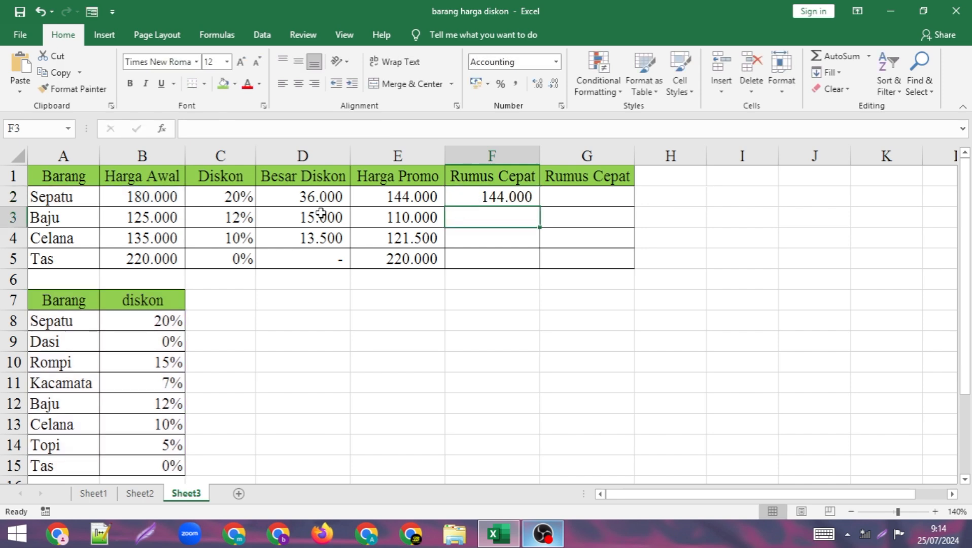
left_click(495, 189)
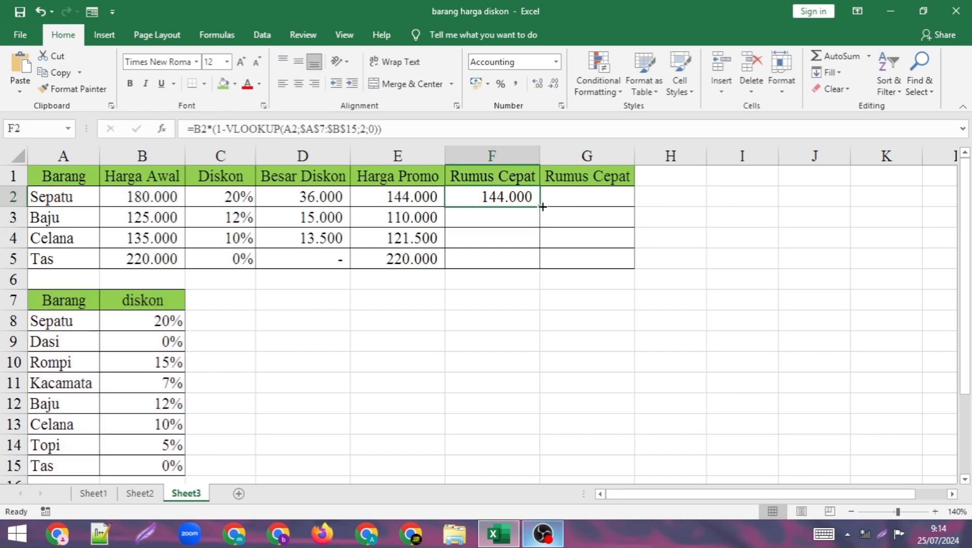
double_click(540, 206)
Enter the alternative quick formula =A2-(B2*VLOOKUP(A2;$A$7:$B$15;2;0)) in G2, reusing the copied lookup expression.
left_click(562, 197)
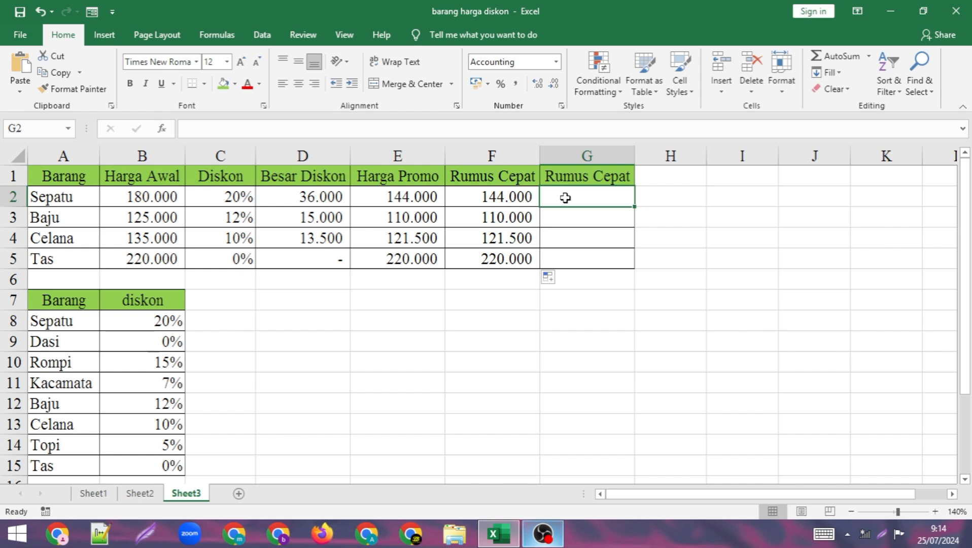
type("=")
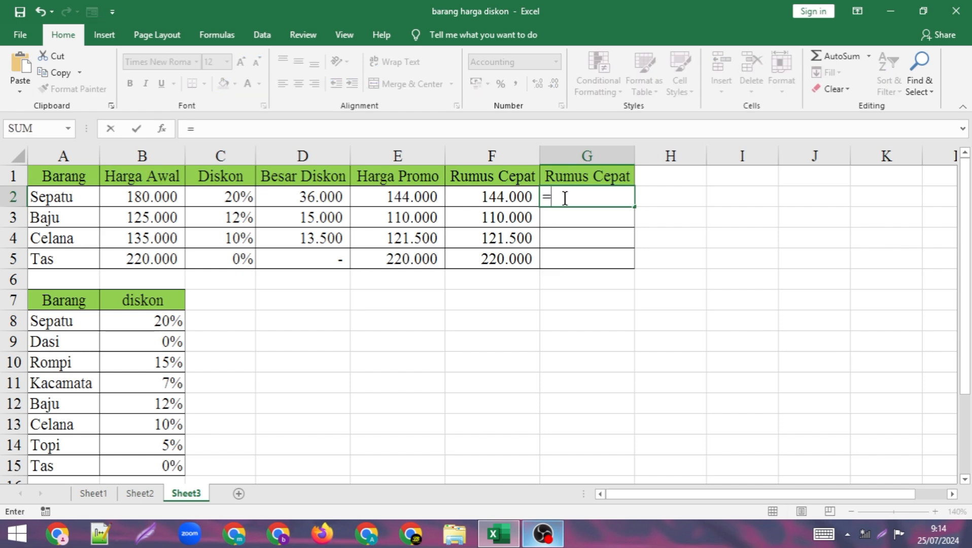
left_click(58, 197)
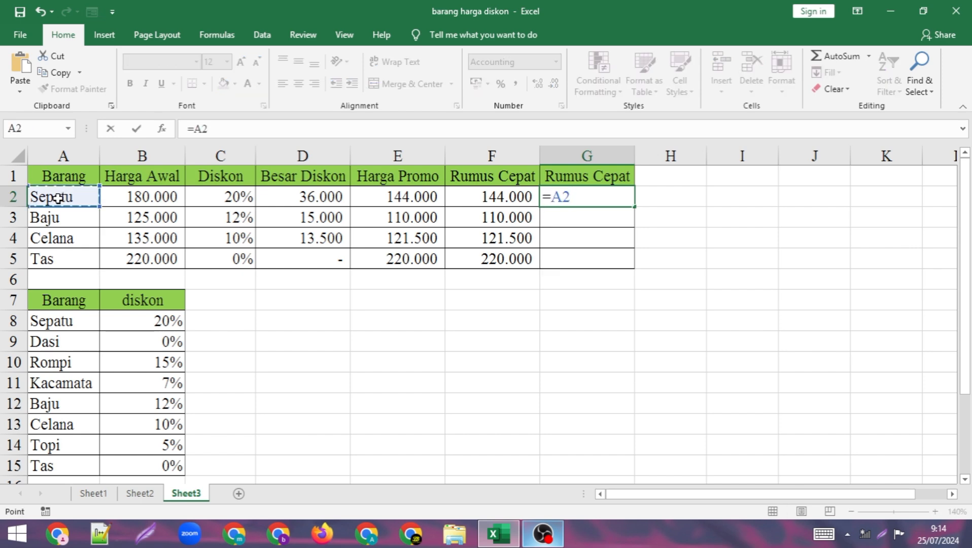
type("-(")
left_click(136, 197)
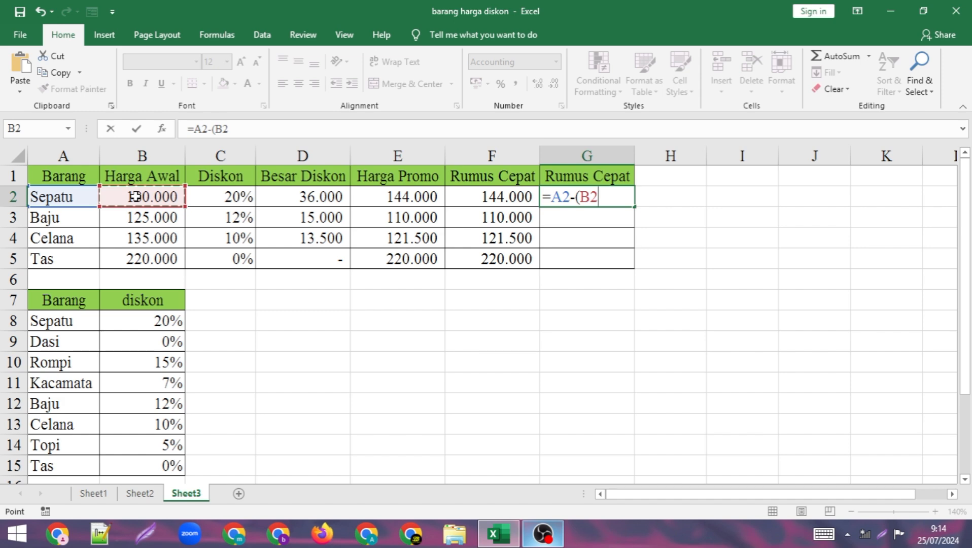
type("*")
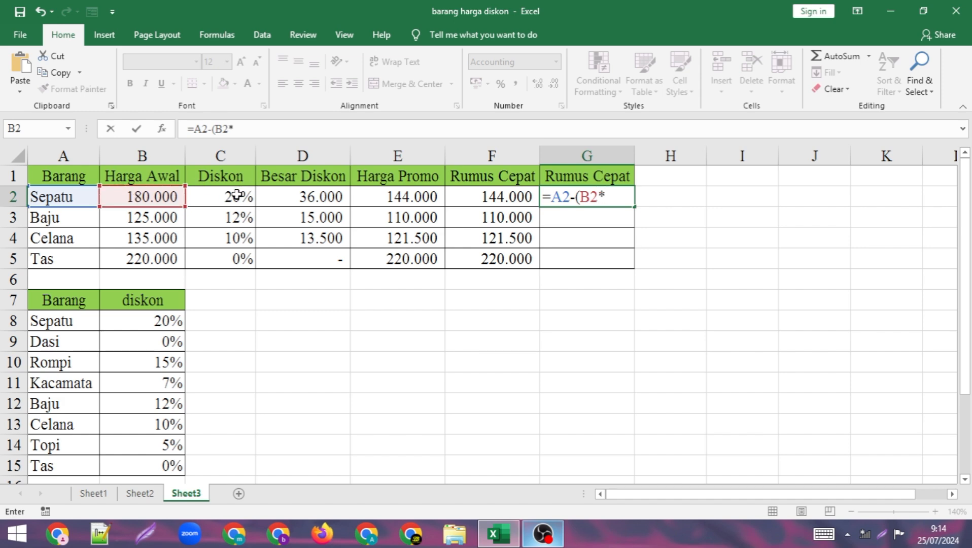
type("VLOOKUP(A2;$A$7:$B$15;2;0)")
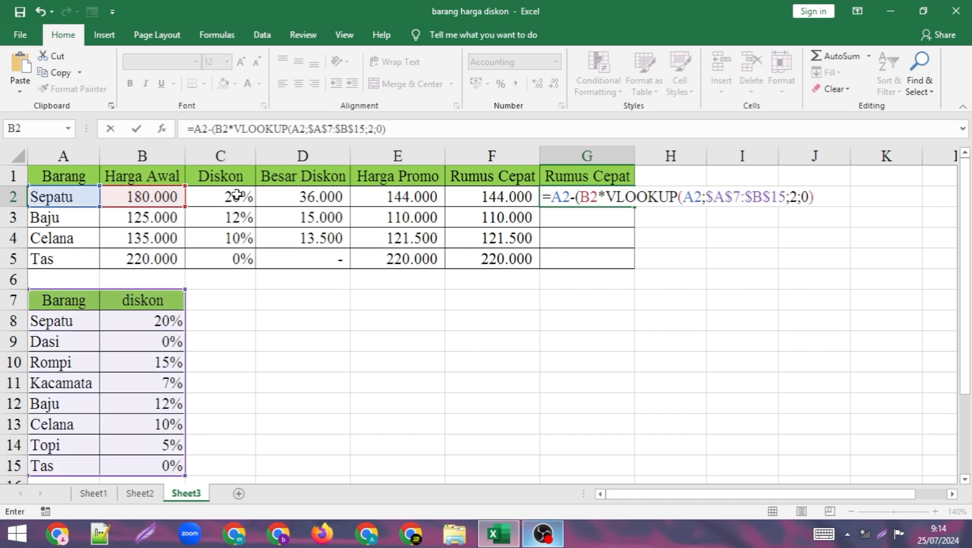
key("Return")
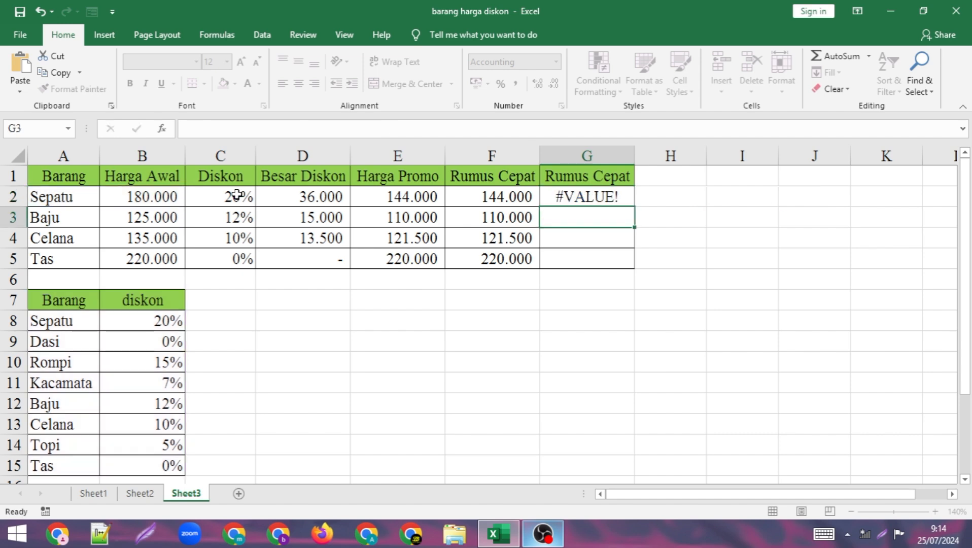
Correct the first reference in the G2 formula to B2, giving =B2-(B2*VLOOKUP(A2;$A$7:$B$15;2;0)).
double_click(573, 198)
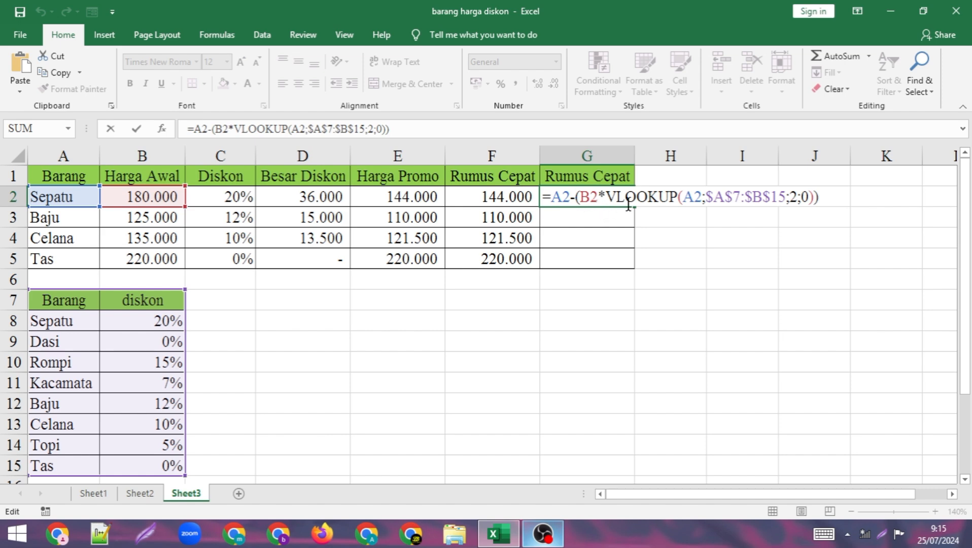
left_click(588, 195)
left_click(568, 199)
key("BackSpace")
key("BackSpace")
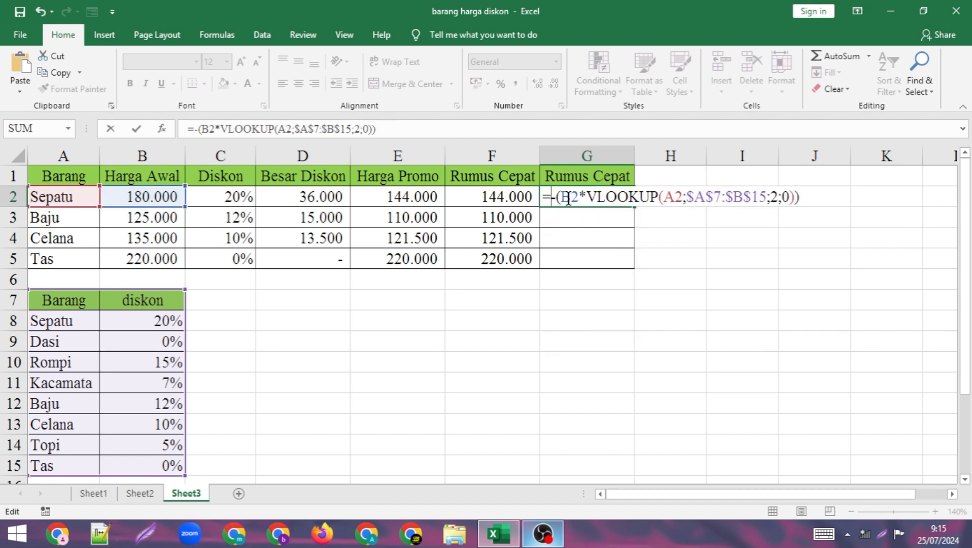
left_click(137, 198)
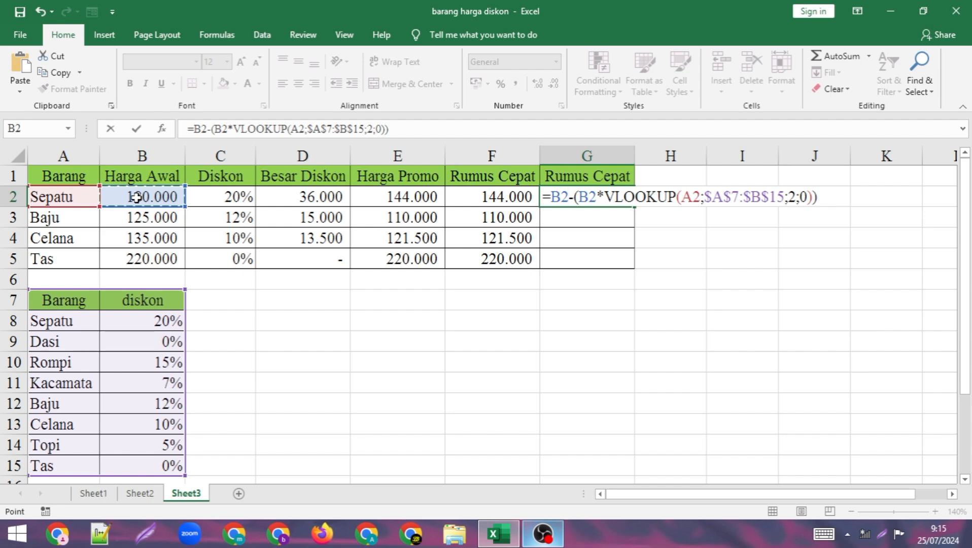
key("Return")
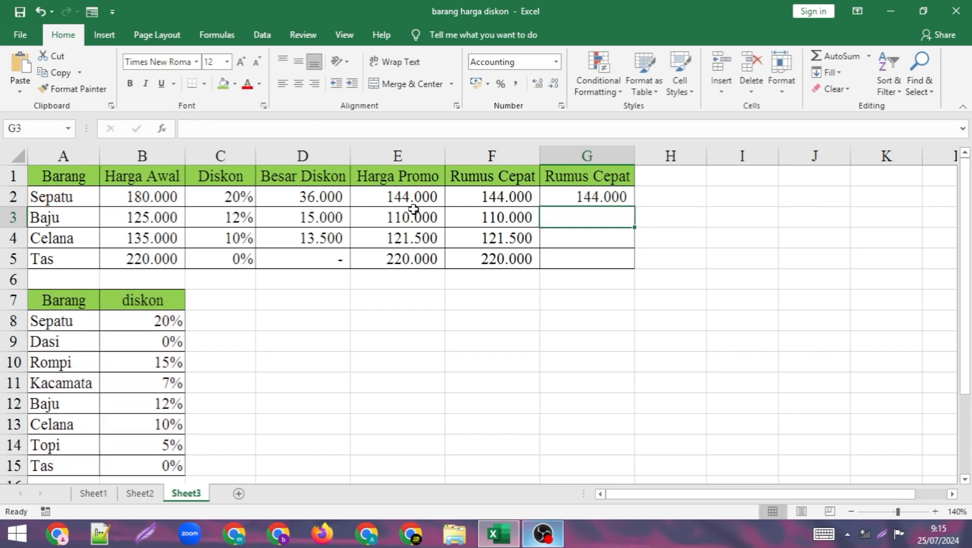
Undo the accidental move of the G2 cell and fill its formula down the second Rumus Cepat column through G5.
left_click(544, 199)
mouse_move(631, 198)
left_mouse_down()
mouse_move(640, 258)
mouse_move(632, 257)
mouse_move(628, 196)
left_mouse_up()
key("ctrl+z")
key("ctrl+z")
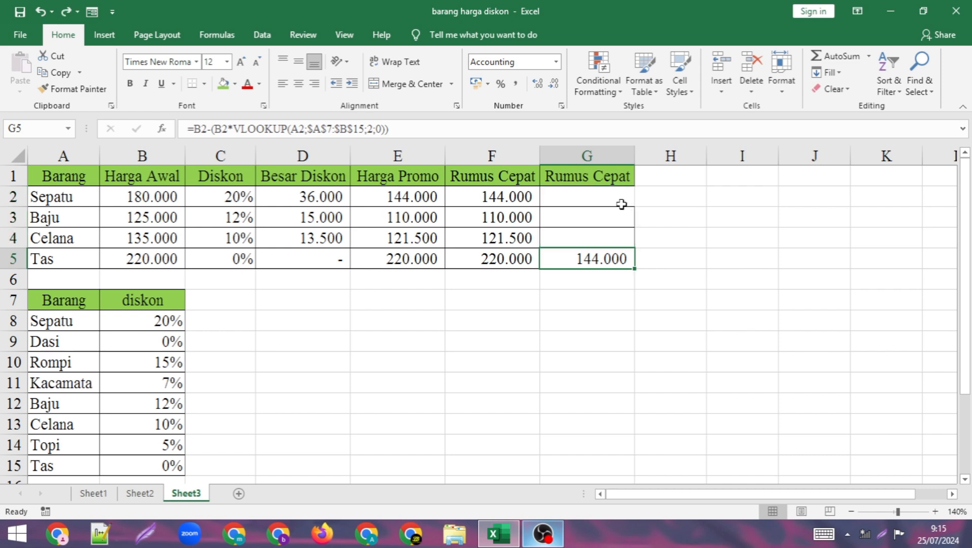
left_click_drag(632, 206, 632, 265)
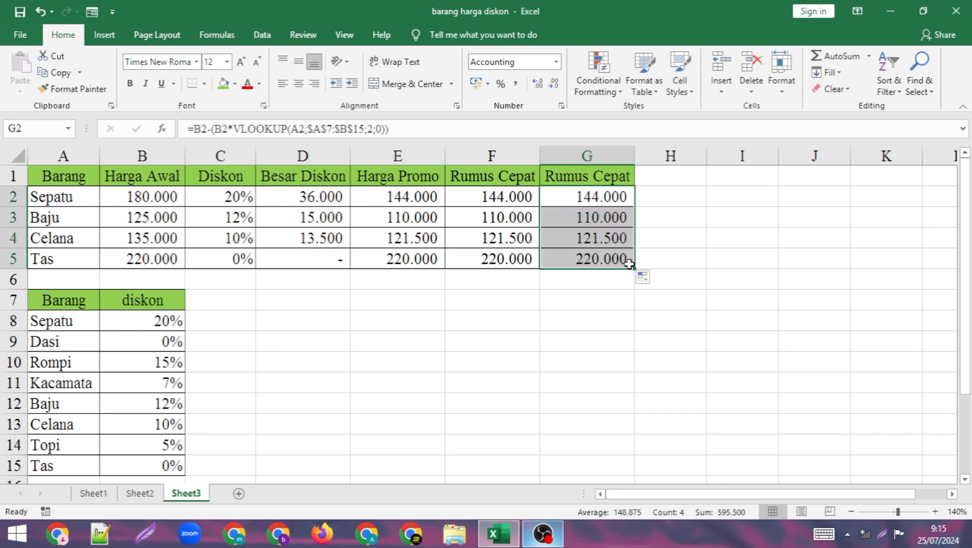